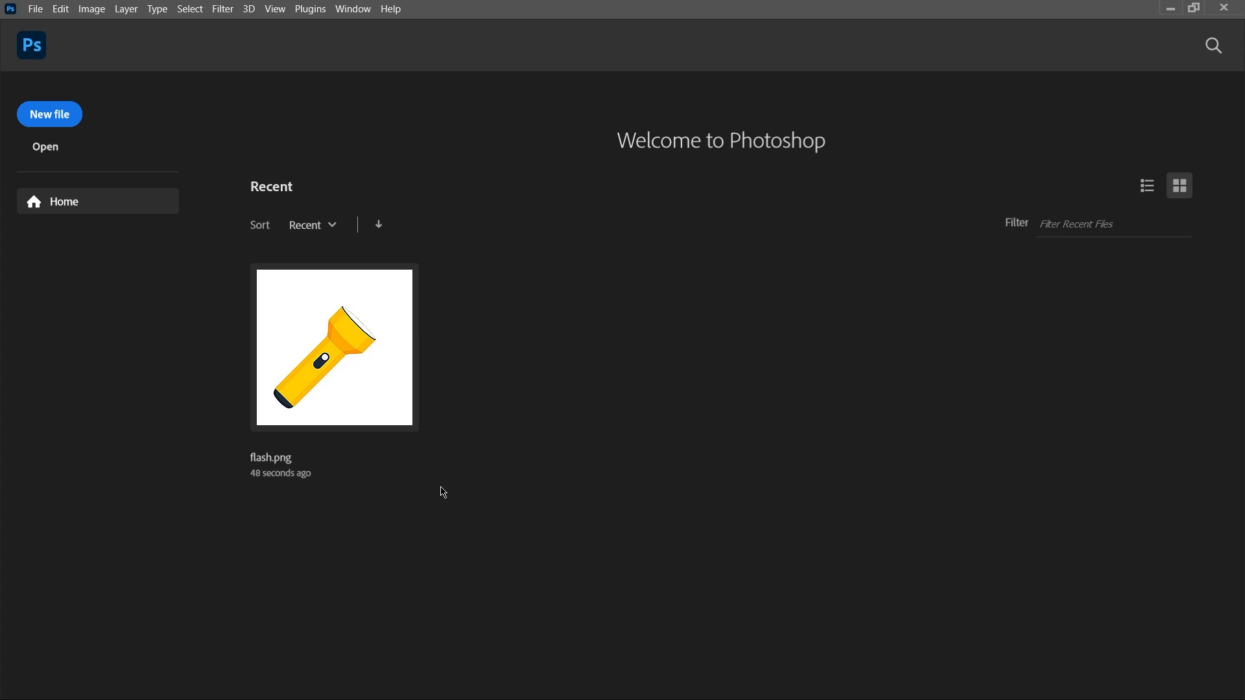
Step: Create a new document at the default size of 7 x 5 inches and 300 pixels/inch
left_click(59, 122)
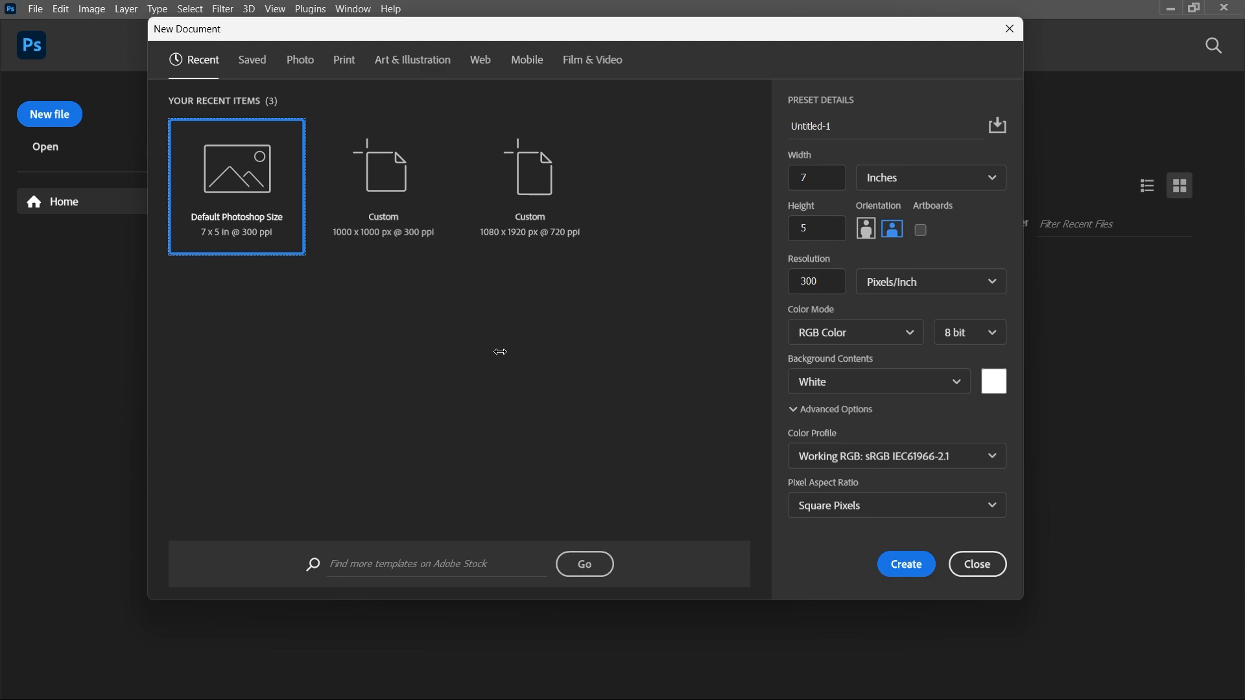
left_click(305, 65)
left_click(908, 566)
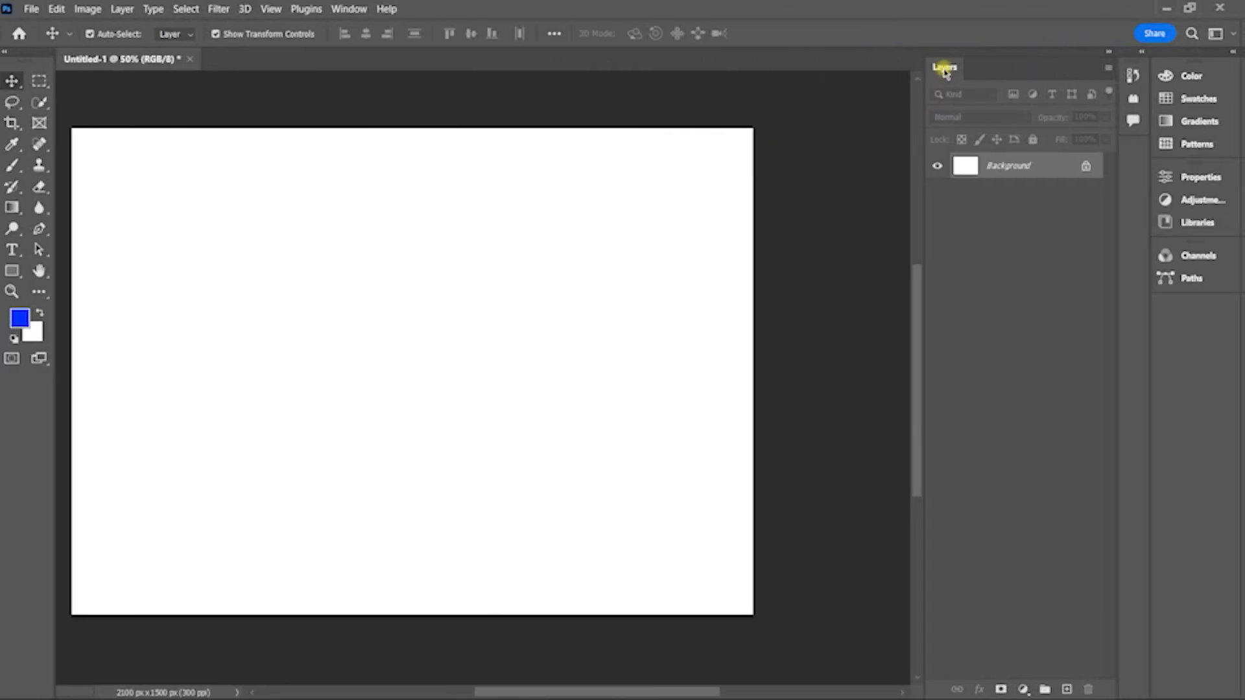
Step: Undock the Layers panel so that it floats over the workspace
left_click_drag(945, 75, 929, 102)
left_click_drag(811, 160, 661, 164)
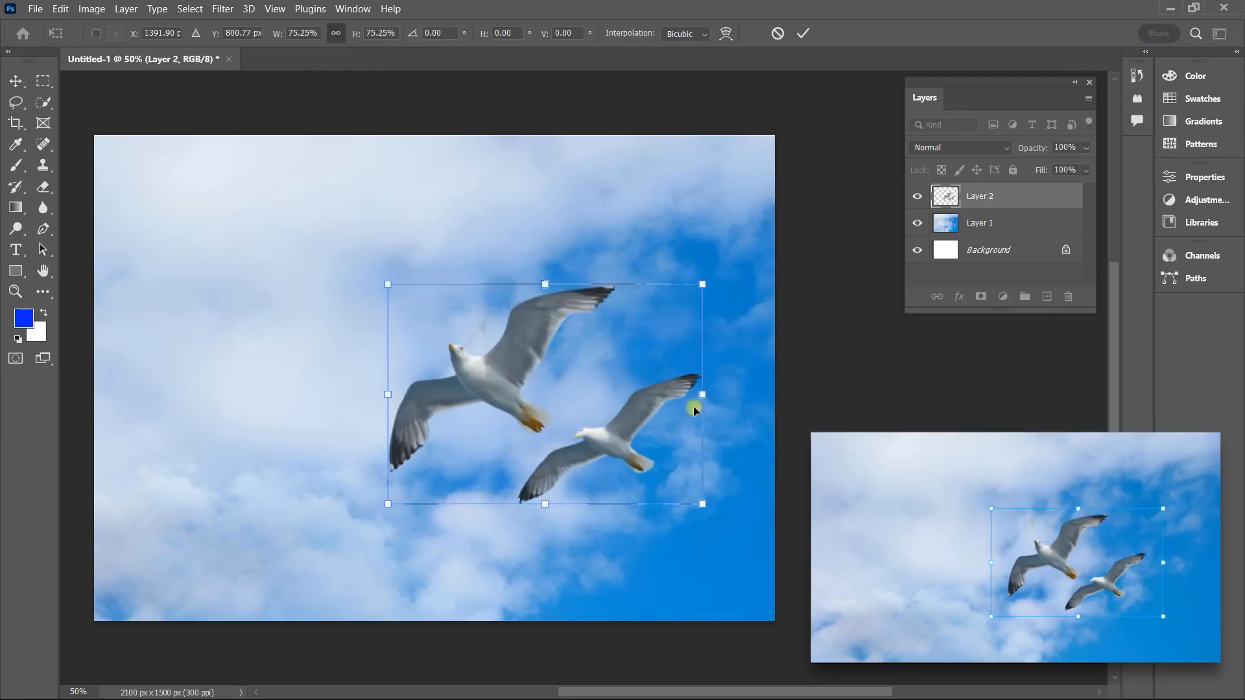
Step: Reposition and enlarge the seagulls on Layer 2 so they fill most of the canvas's lower part
left_click_drag(633, 411, 489, 406)
left_click_drag(550, 504, 691, 604)
key("Return")
Step: Delete Layer 2 with the seagulls from the sky document
left_click(1068, 297)
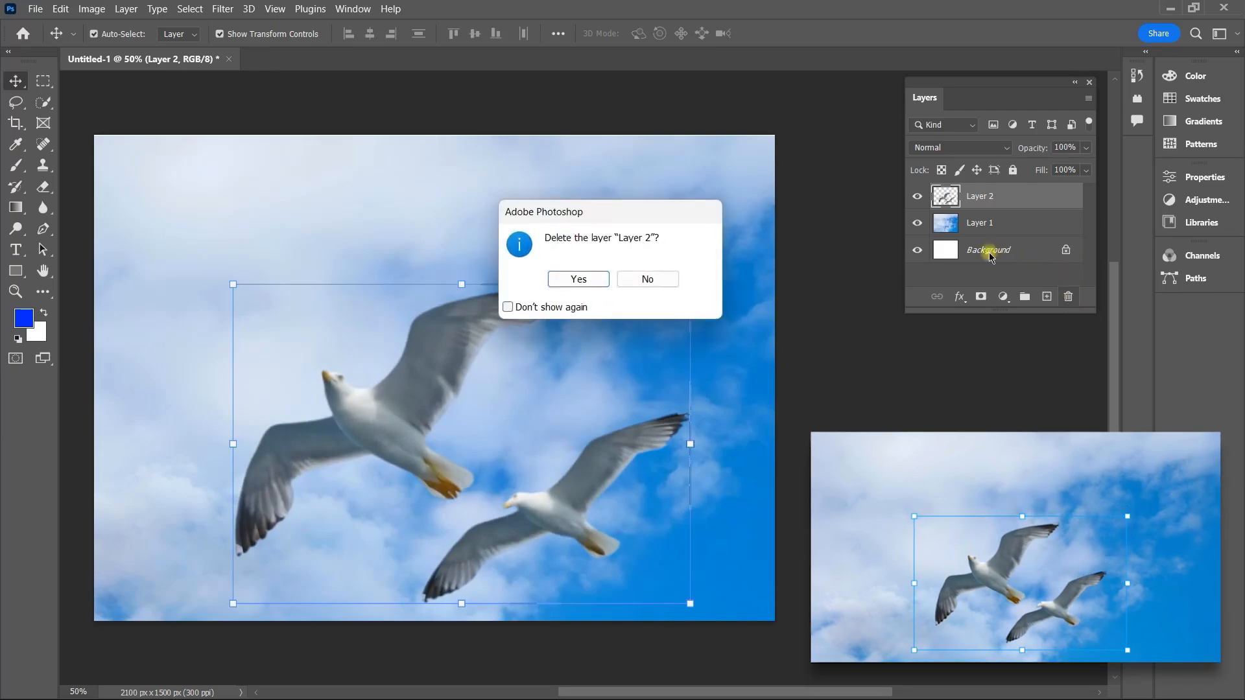
left_click(593, 278)
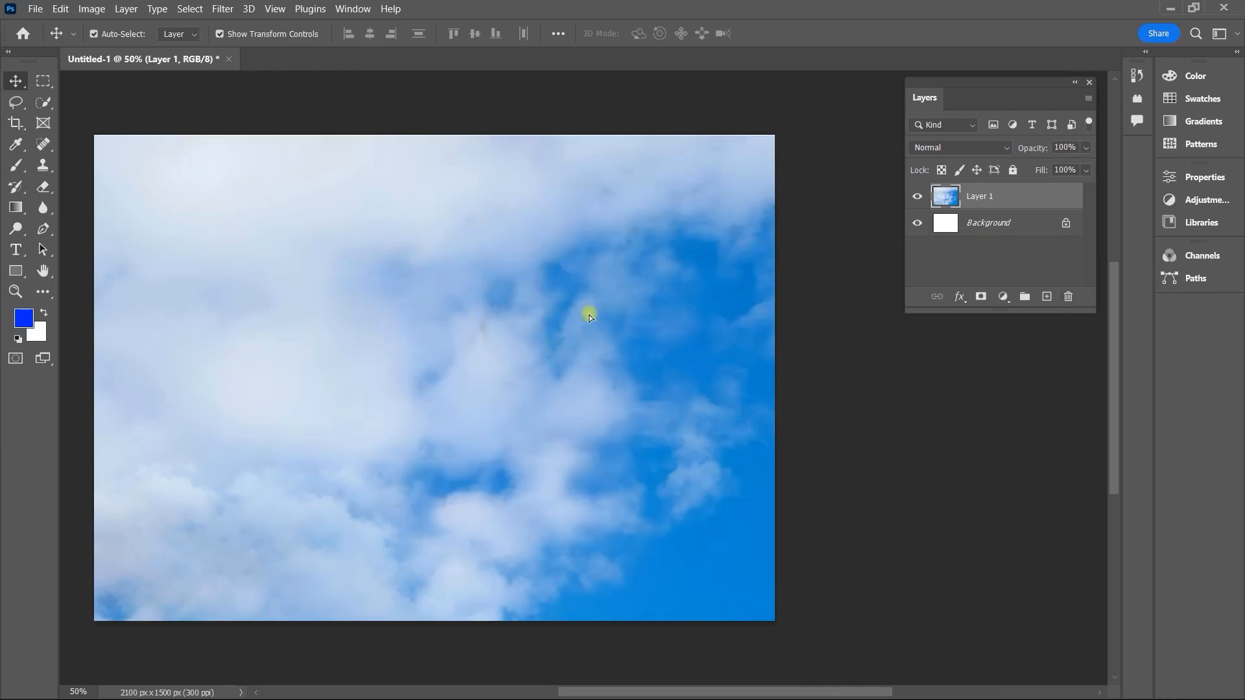
mouse_move(589, 317)
left_mouse_down()
mouse_move(614, 300)
mouse_move(595, 317)
left_mouse_up()
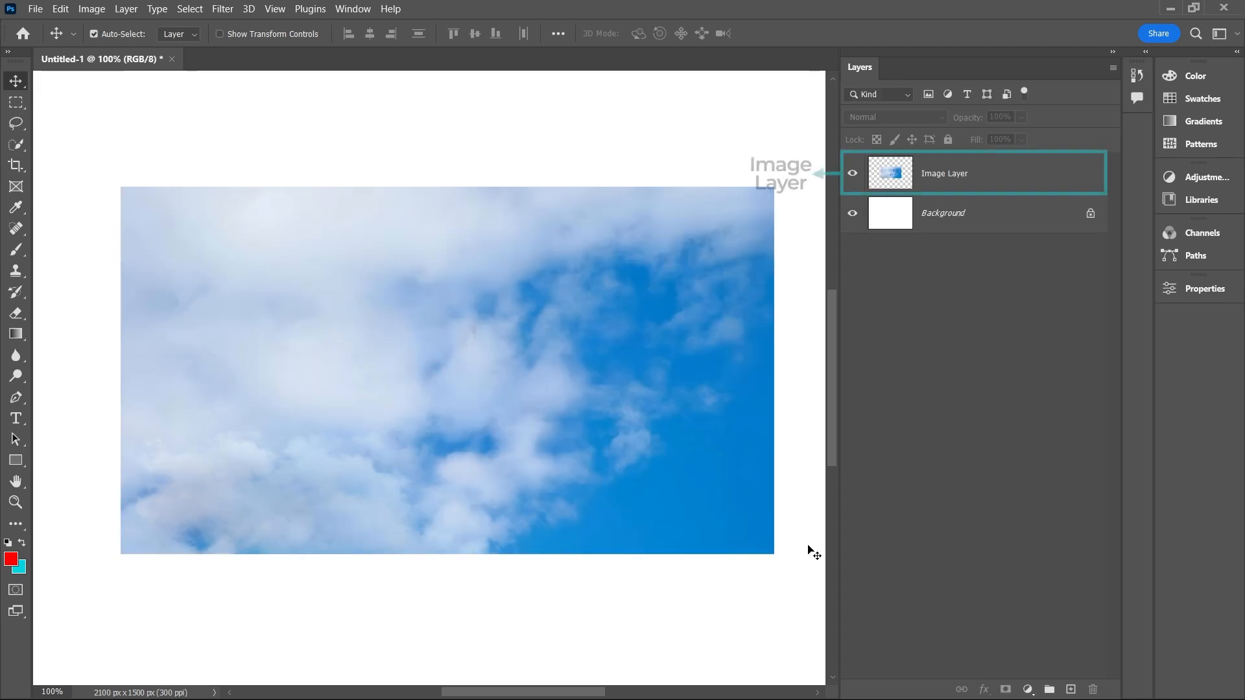
Step: Shift the sky image slightly and add a text layer over it reading "This is a text layer"
mouse_move(555, 459)
left_mouse_down()
mouse_move(580, 406)
mouse_move(538, 441)
mouse_move(545, 449)
left_mouse_up()
key("t")
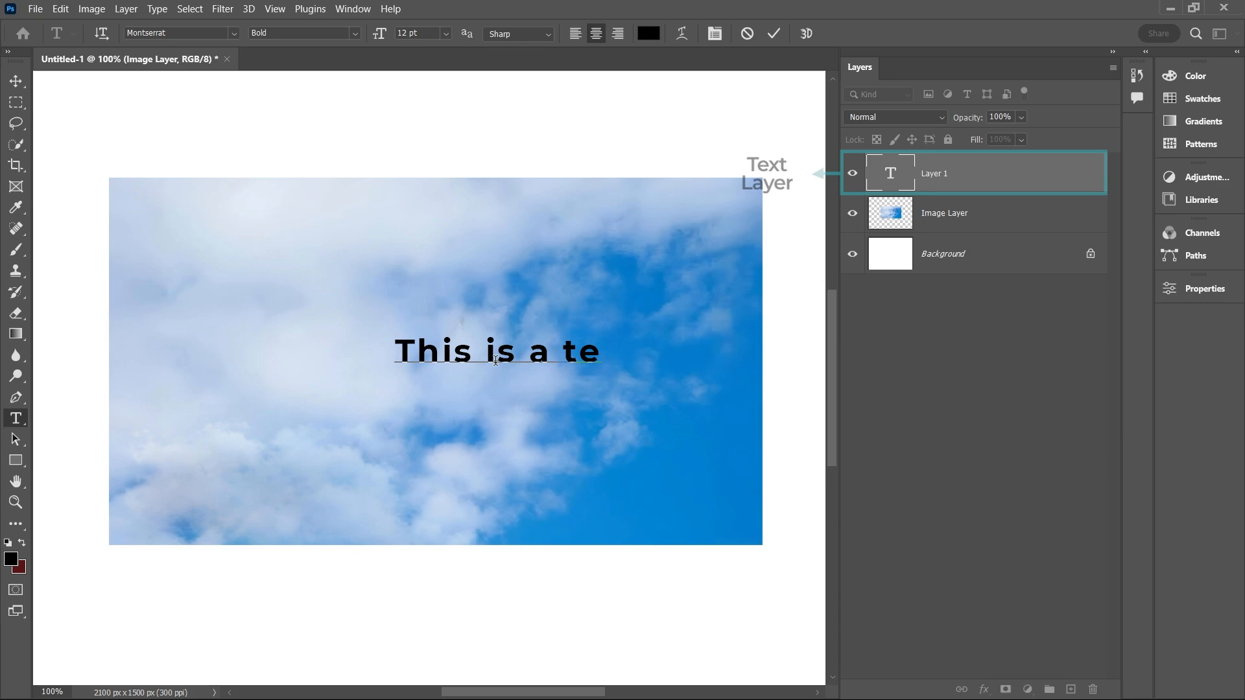
type("xt layer")
key("ctrl+Return")
key("v")
left_click_drag(577, 394, 614, 375)
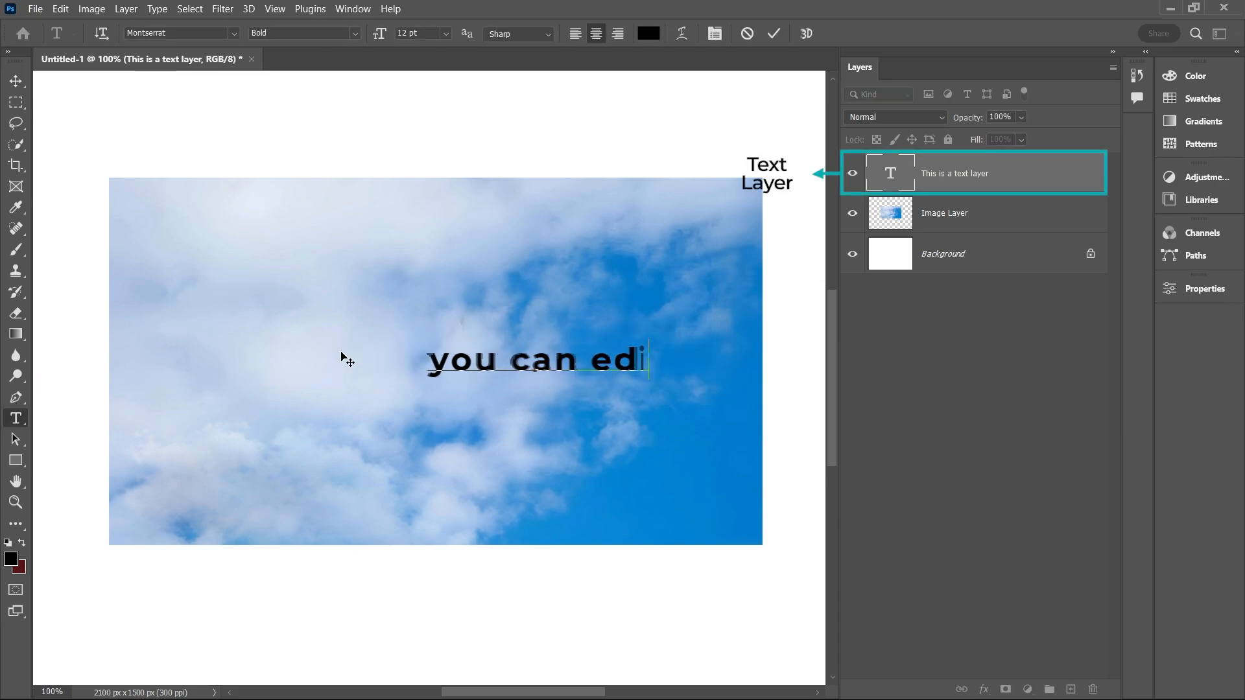
Step: Change the text layer's wording to "you can edit text" and reposition it over the sky image
type("it text")
key("ctrl+Return")
key("v")
left_click_drag(468, 373, 474, 368)
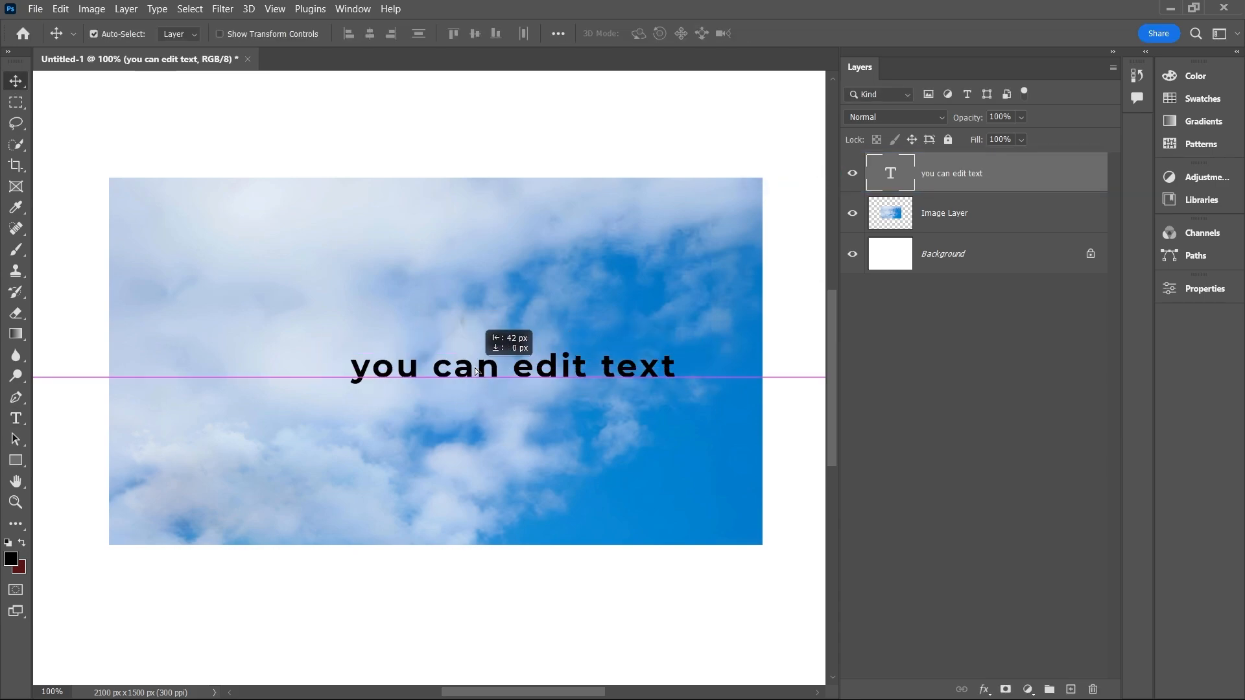
Step: Add an Exposure adjustment layer above the text layer and lower its exposure value
left_click(1028, 689)
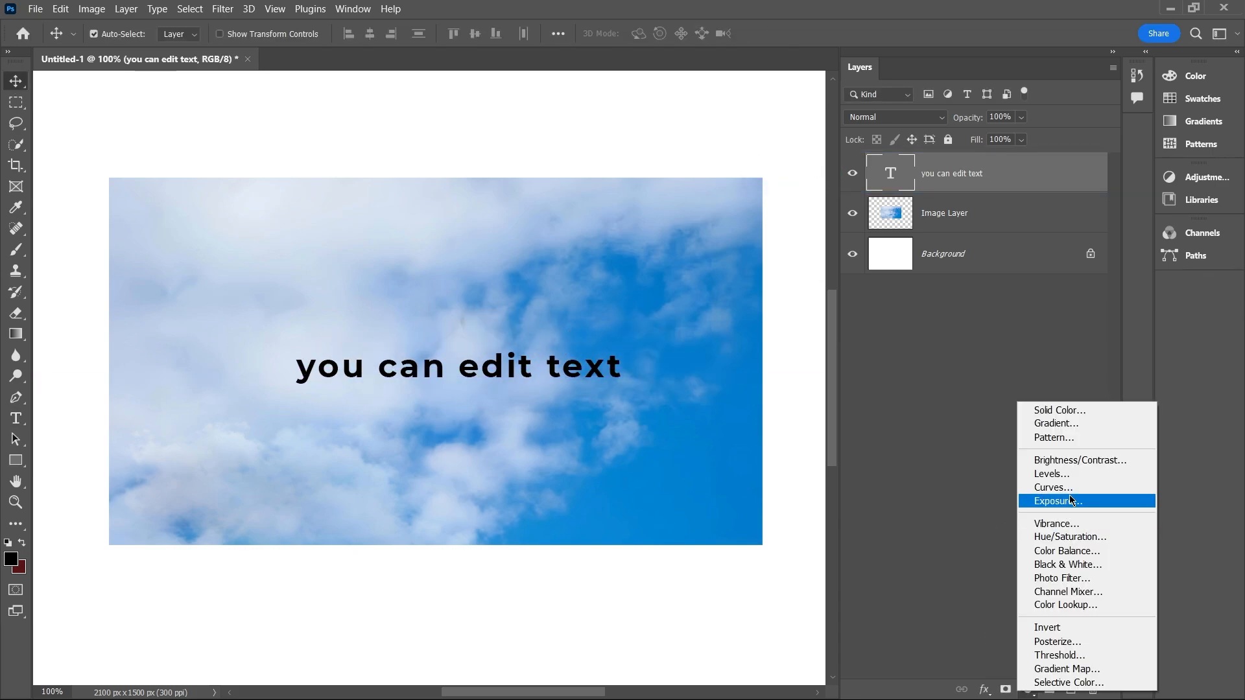
left_click(1057, 503)
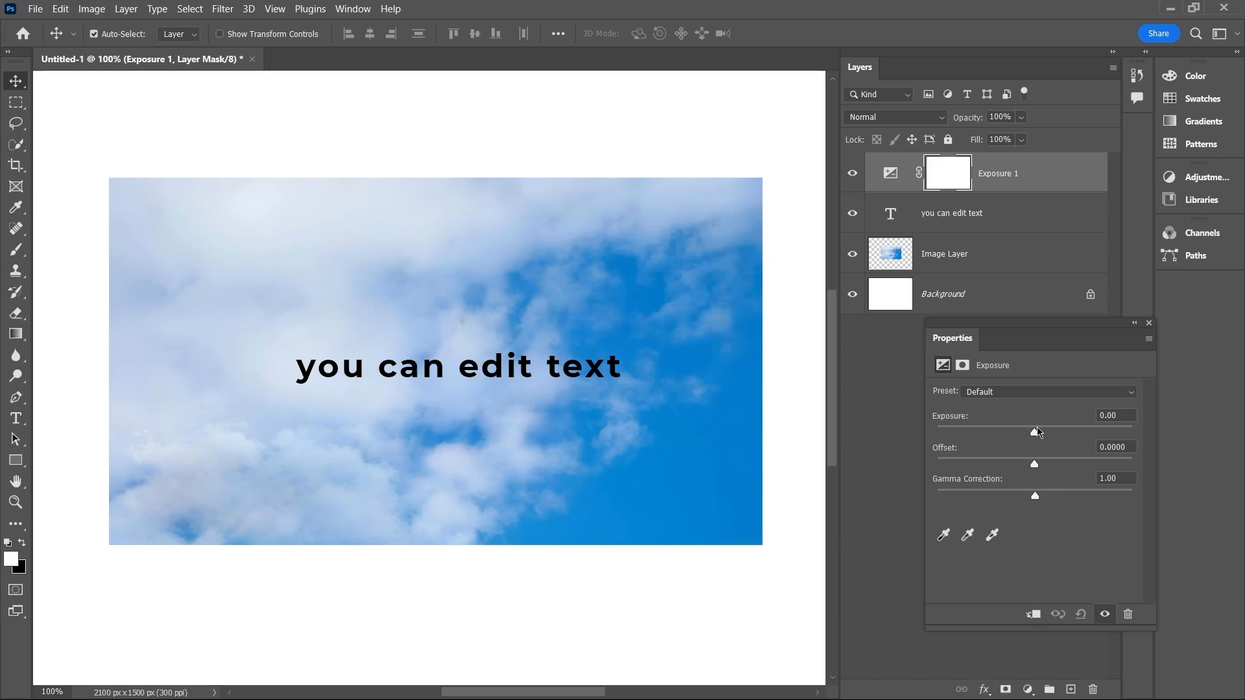
mouse_move(1037, 432)
left_mouse_down()
mouse_move(1082, 432)
mouse_move(1013, 430)
mouse_move(1082, 427)
mouse_move(1006, 431)
left_mouse_up()
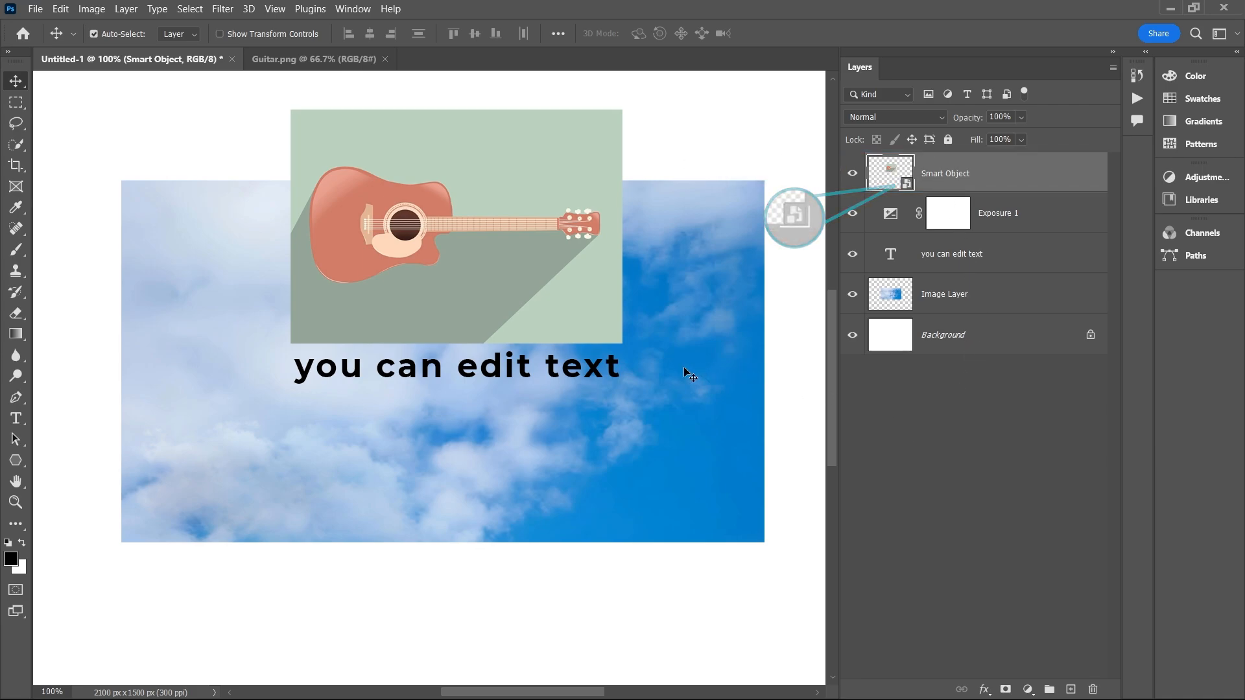
Step: Move the guitar smart object down to the lower part of the canvas
left_click_drag(567, 322, 596, 628)
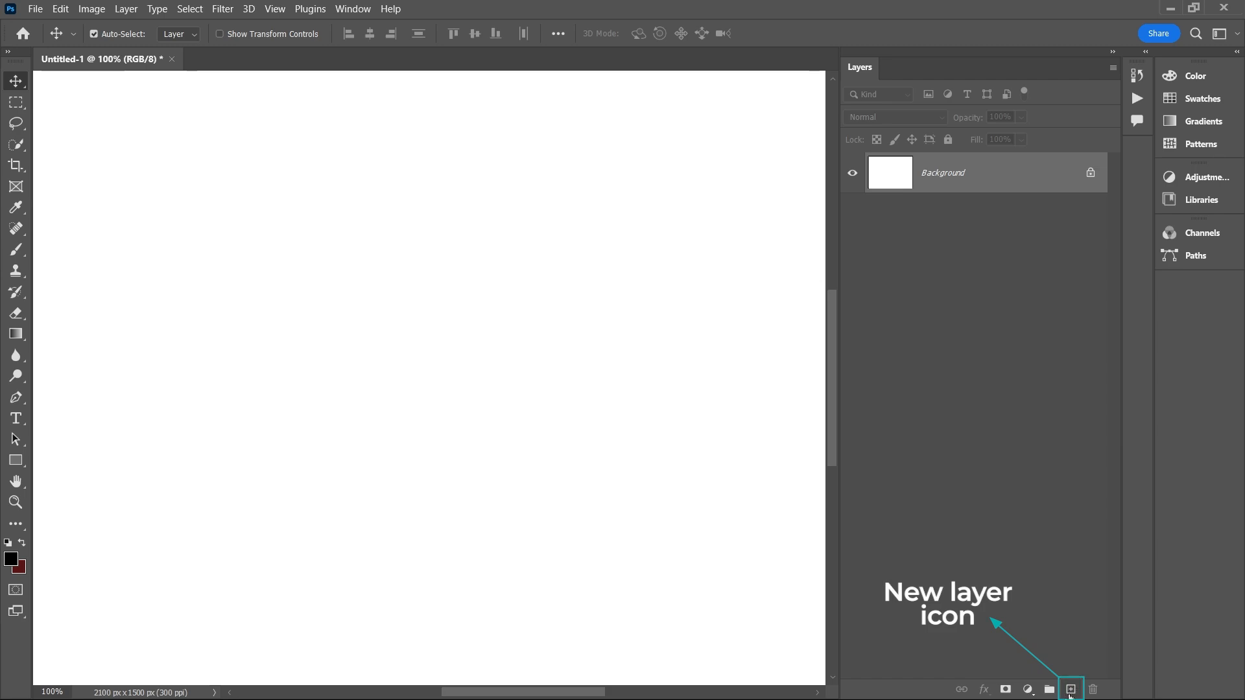
Step: Add a new empty layer above the background and delete it again
left_click(1071, 692)
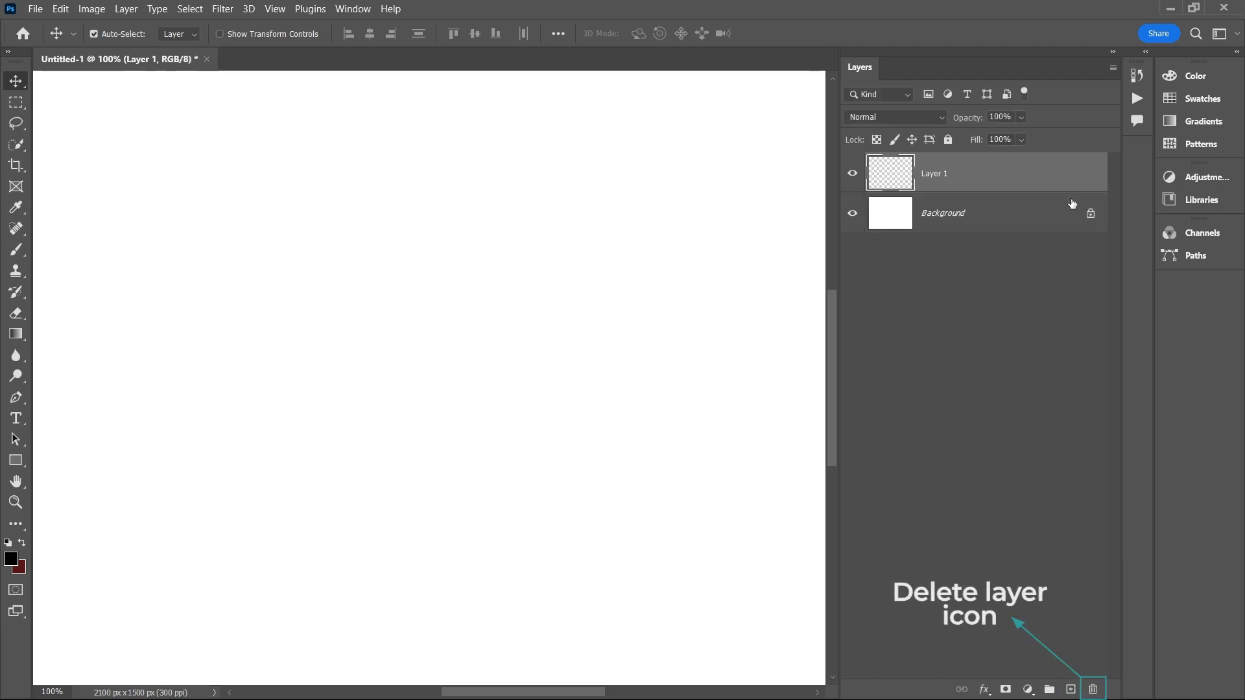
left_click(1093, 690)
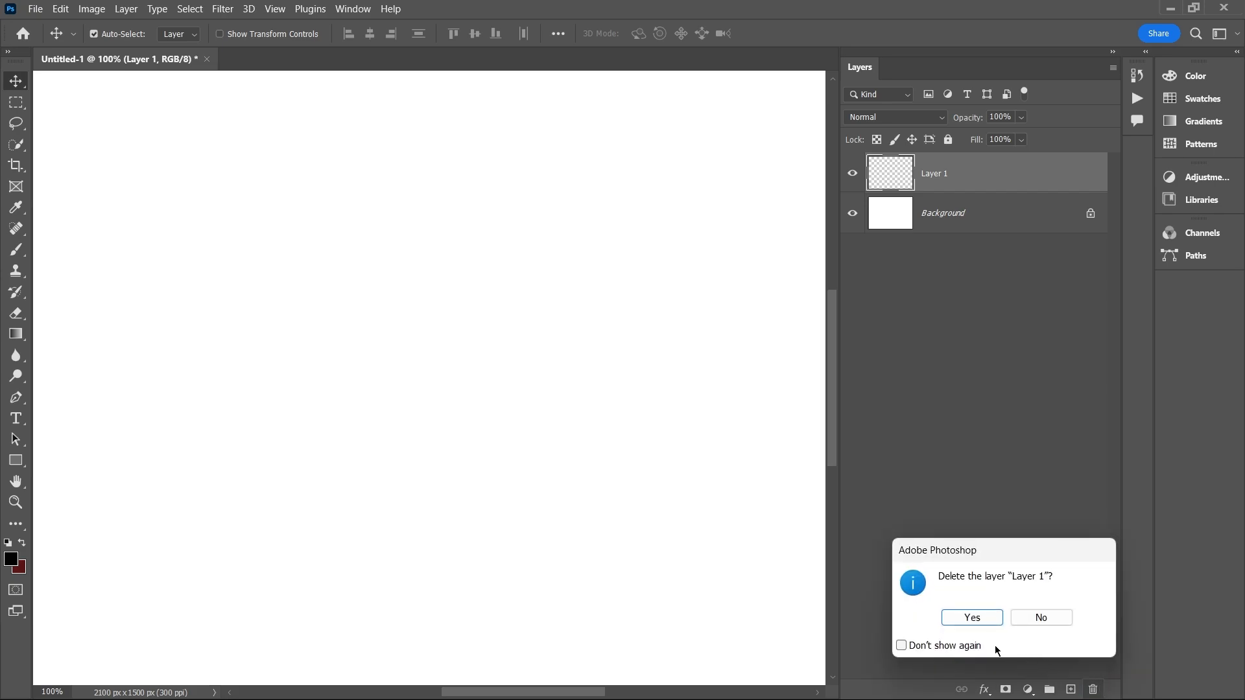
left_click(980, 620)
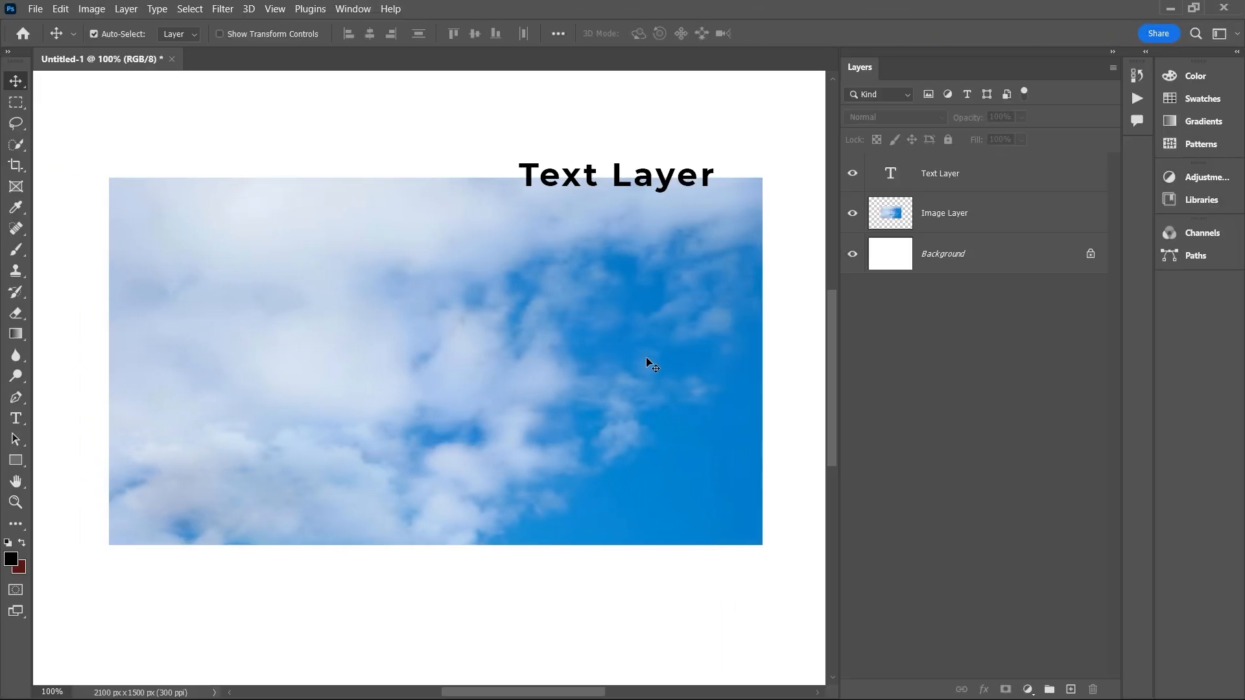
Step: Move the Text Layer below the Image Layer in the stacking order and deselect all layers
left_click(1038, 184)
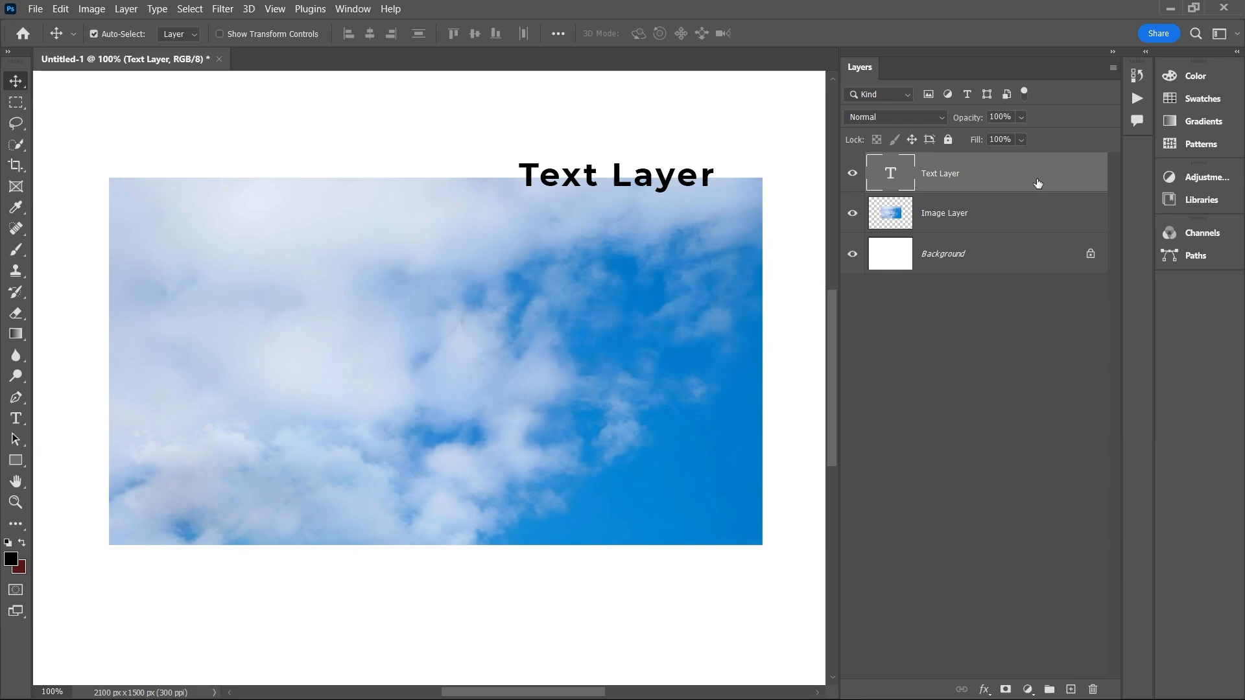
left_click_drag(1038, 184, 1032, 230)
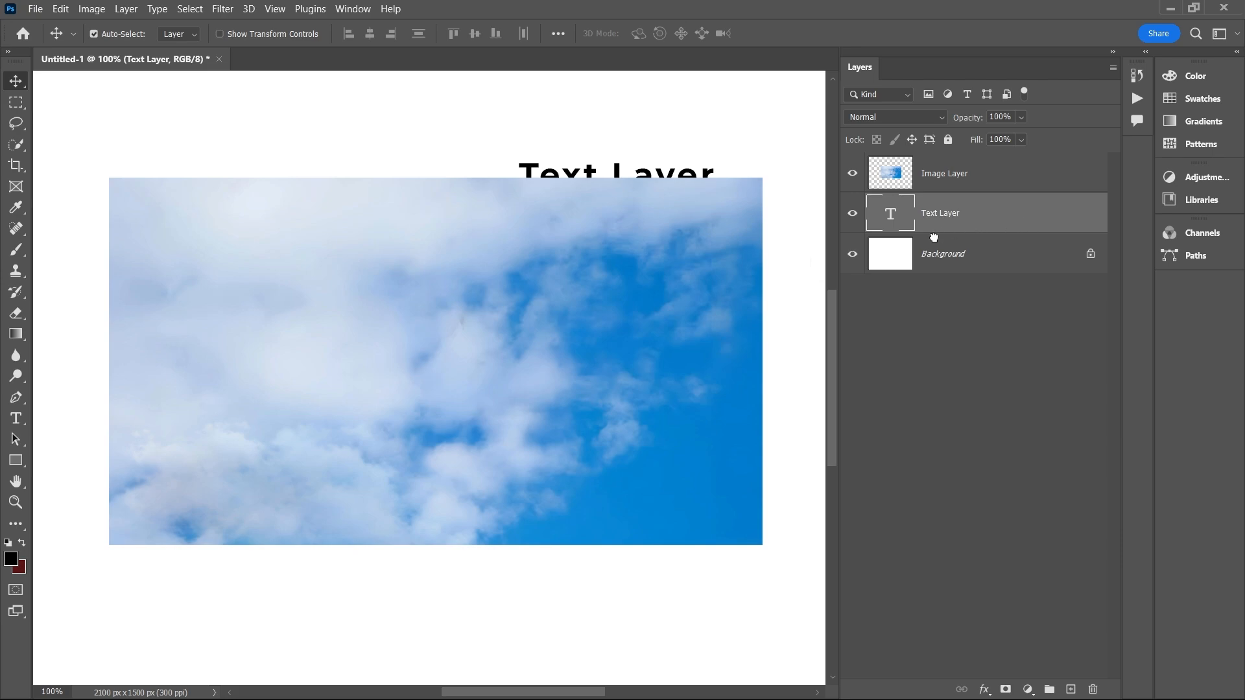
left_click(929, 388)
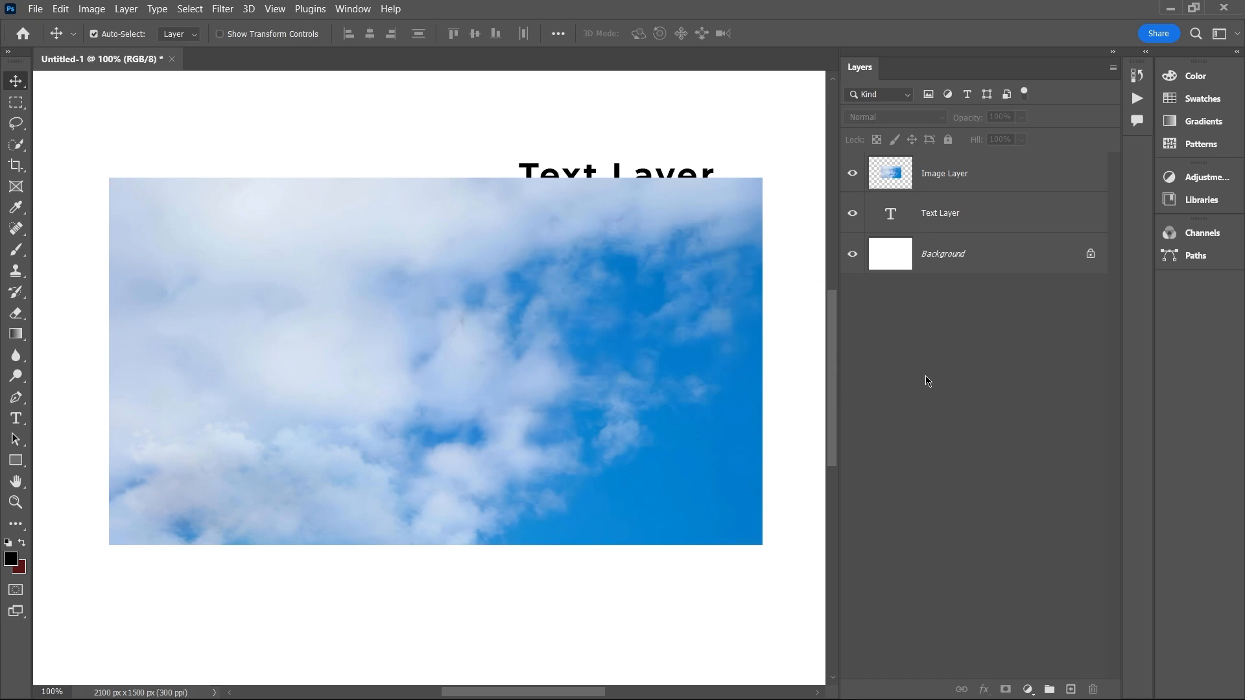
Step: Hide the Image Layer and select it in the layer stack
left_click(853, 175)
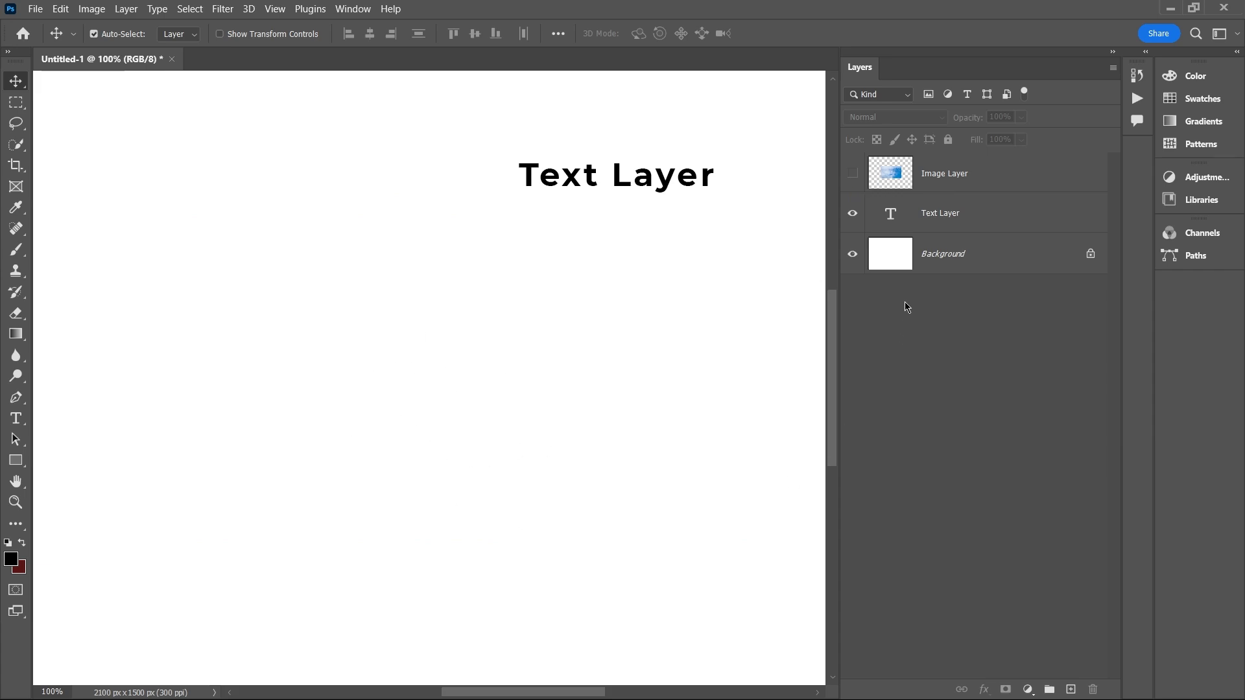
left_click(974, 178)
left_click(943, 179)
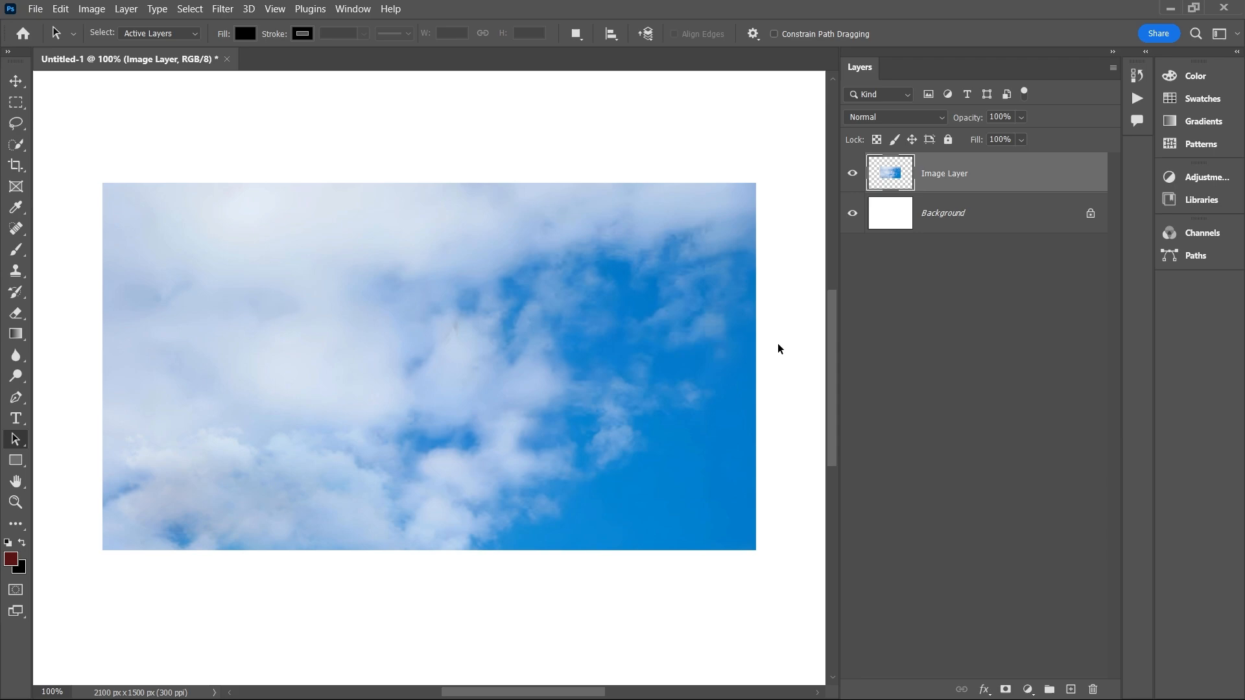
Step: Move the sky image on the Image Layer slightly down and to the left with the Move tool
key("v")
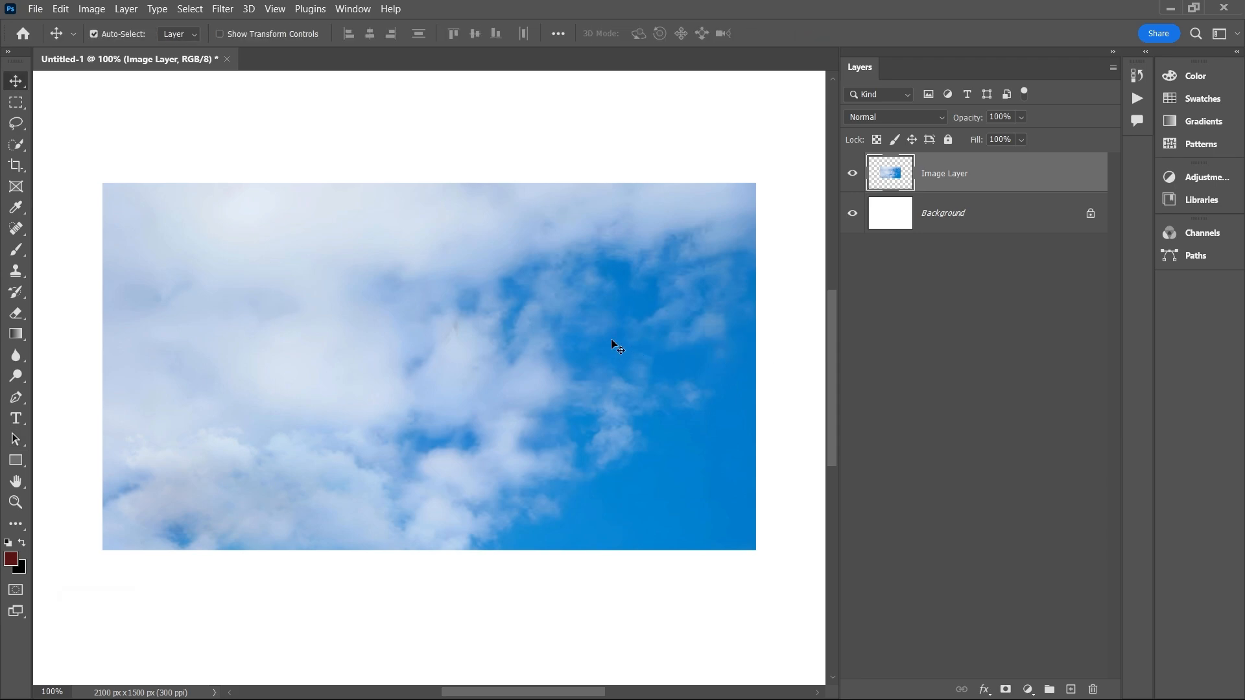
left_click_drag(611, 338, 594, 385)
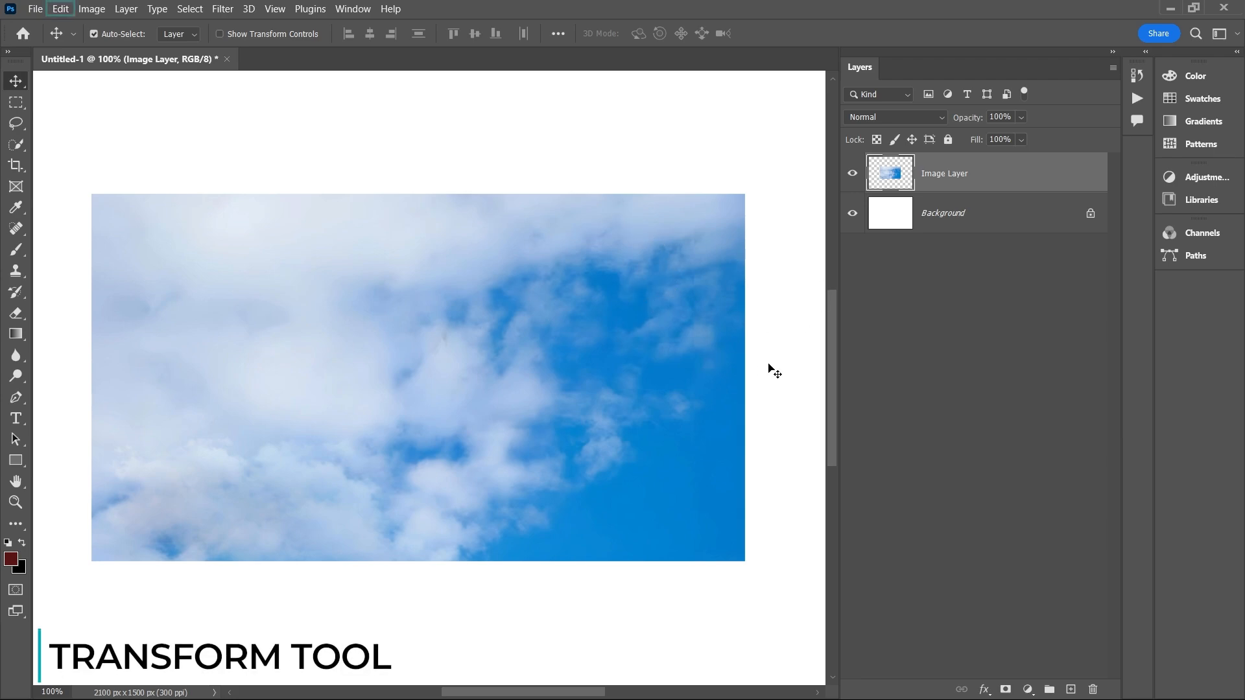
Step: Scale the sky image down with Free Transform to about 82% width and 77% height
left_click(61, 8)
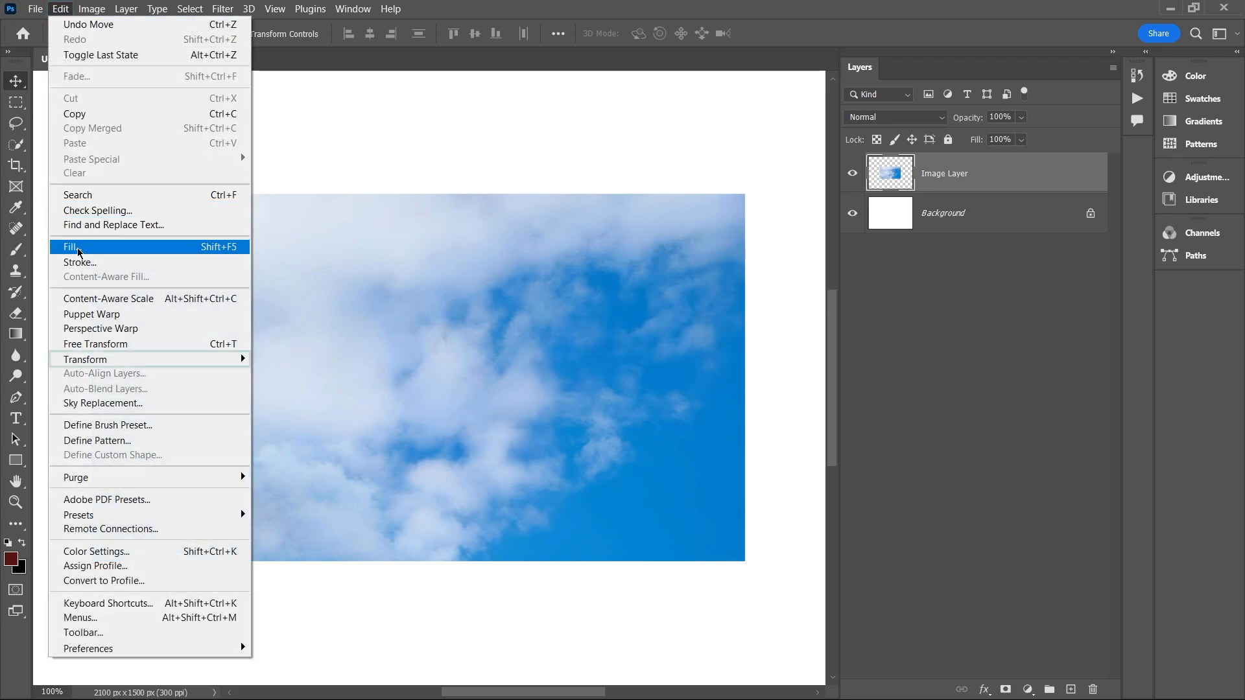
left_click(722, 286)
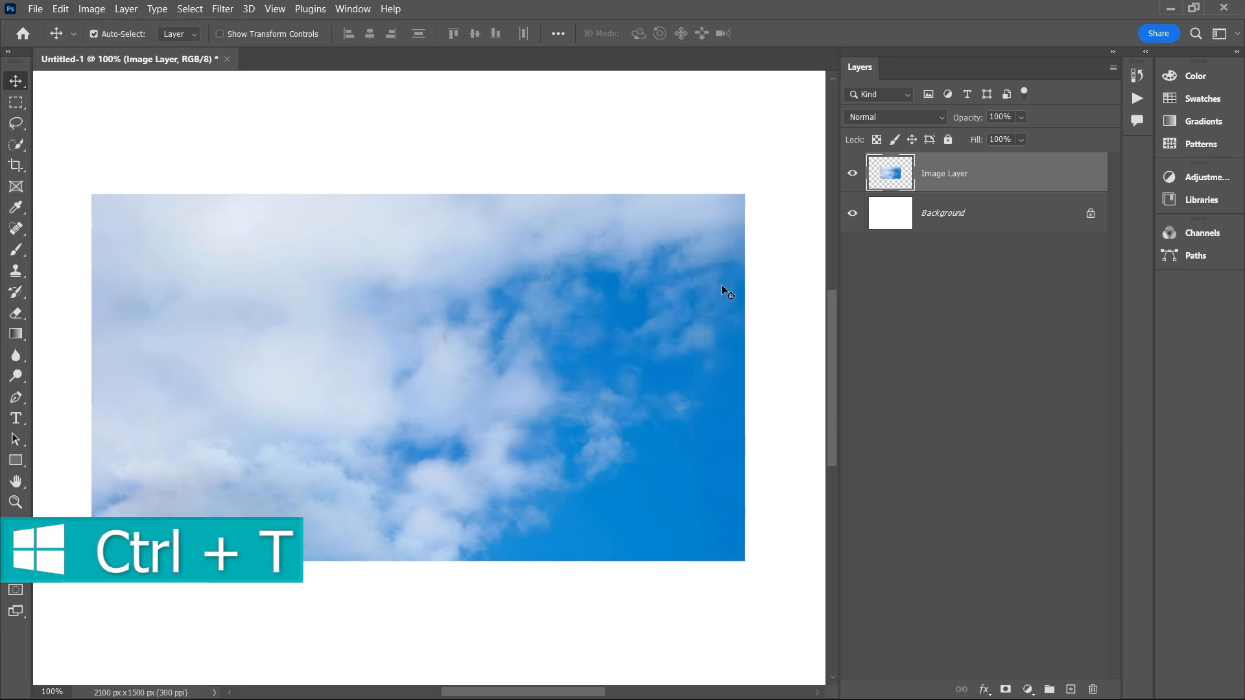
key("ctrl+t")
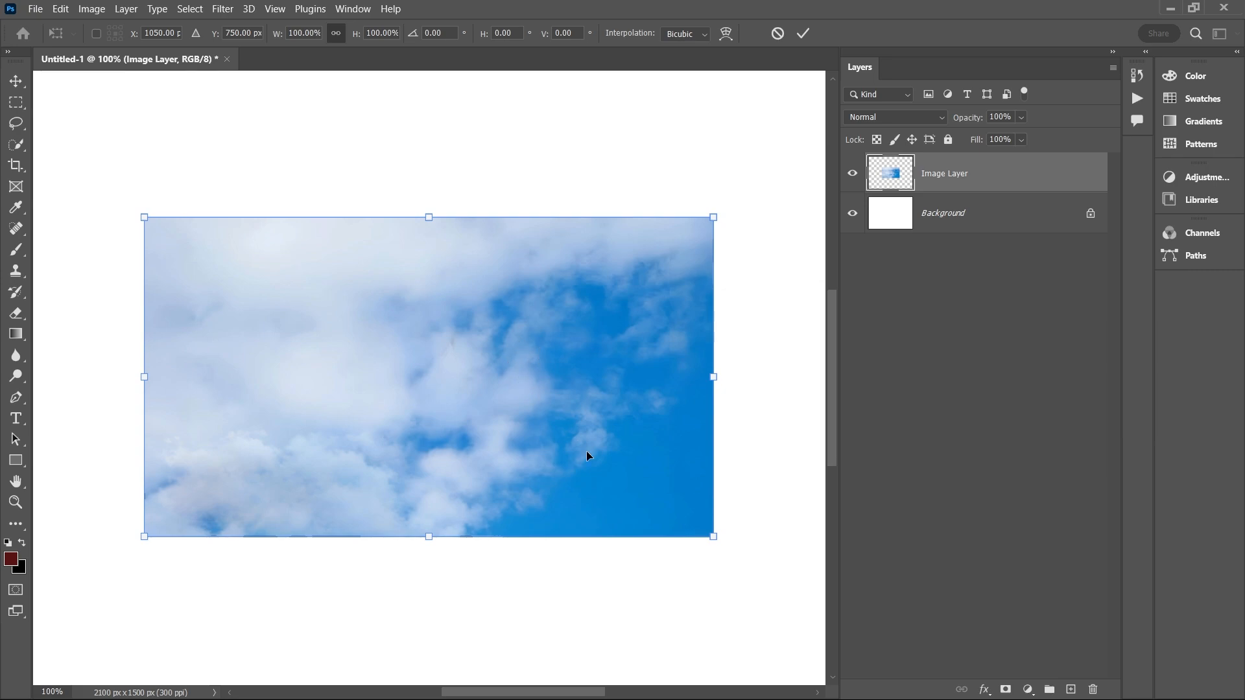
left_click_drag(714, 537, 681, 519)
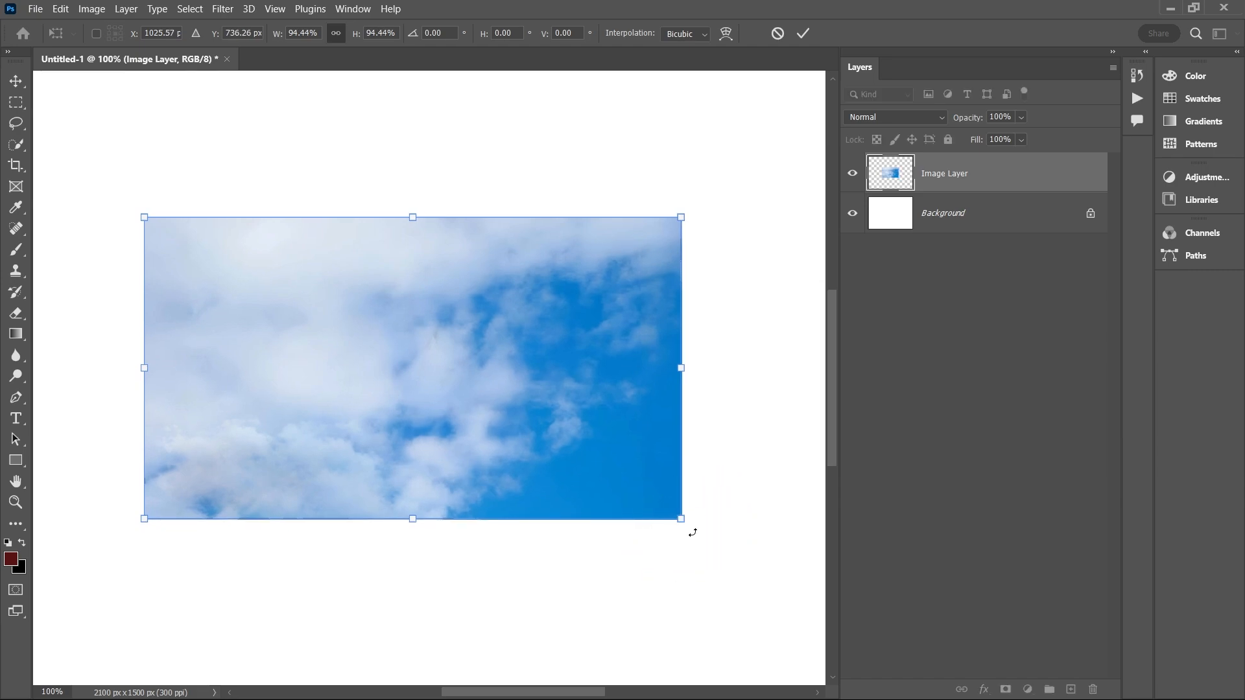
left_click_drag(693, 532, 672, 495)
key("alt")
key("shift")
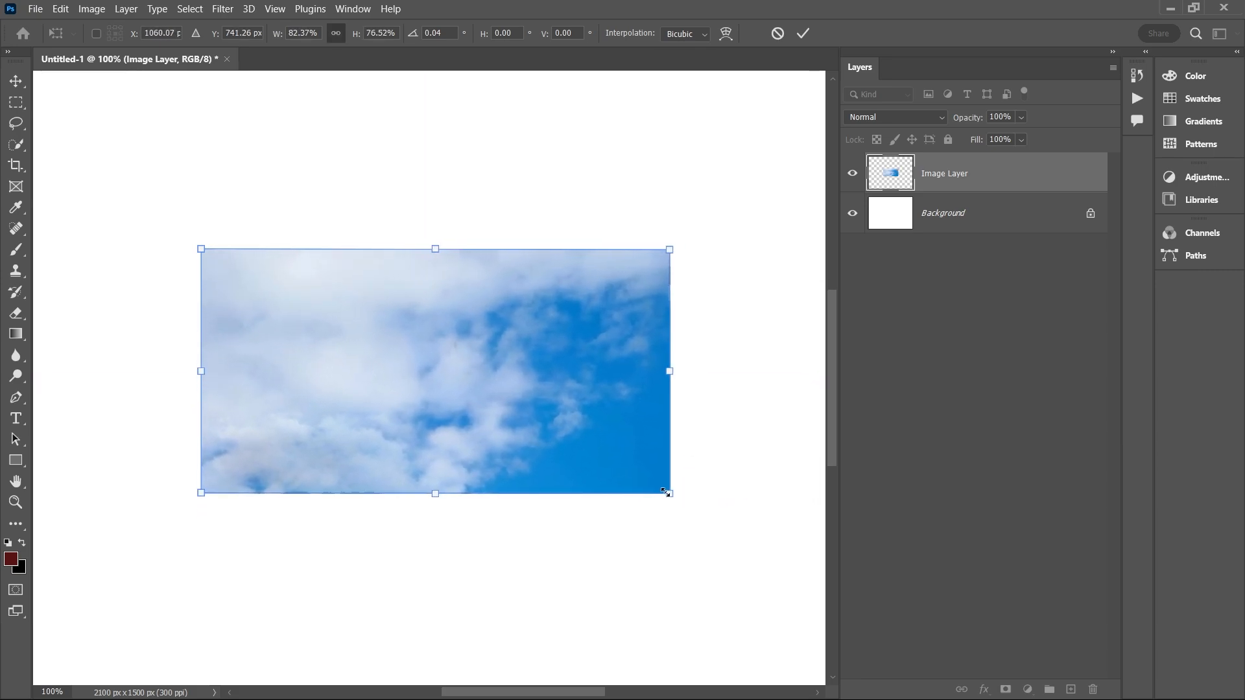
right_click(666, 493)
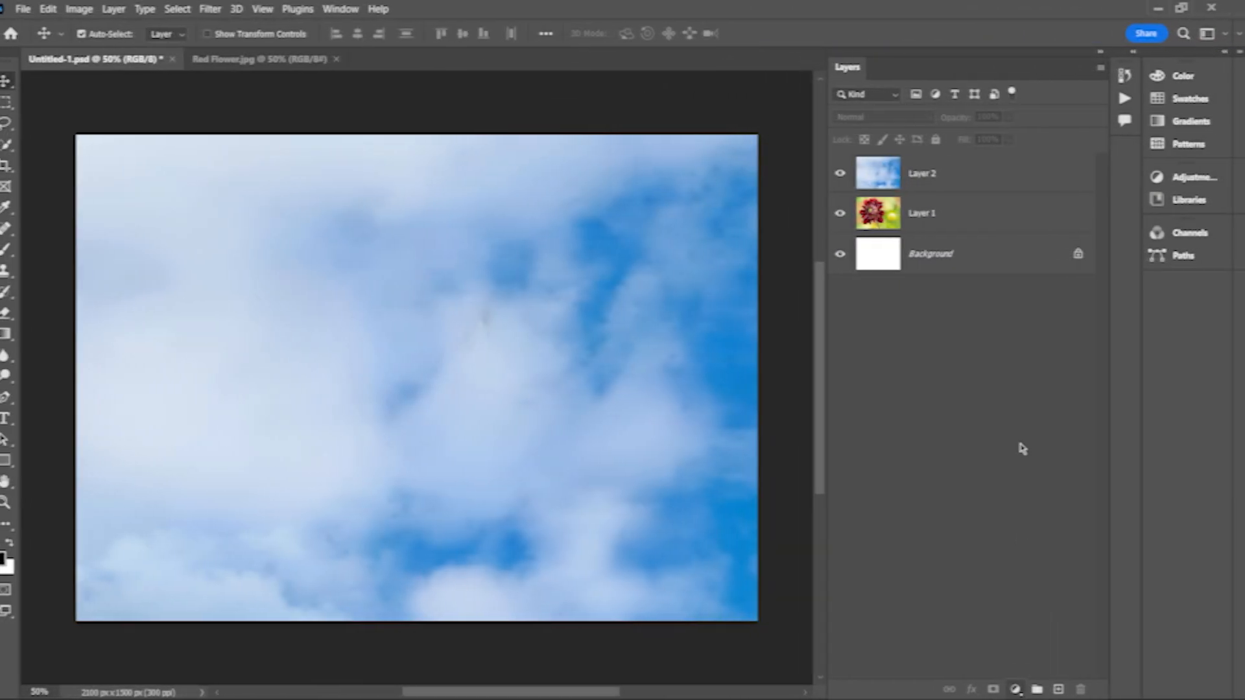
Step: Add a layer mask to Layer 2 and paint it black with a 400 px brush to reveal the red flower underneath
left_click(1006, 689)
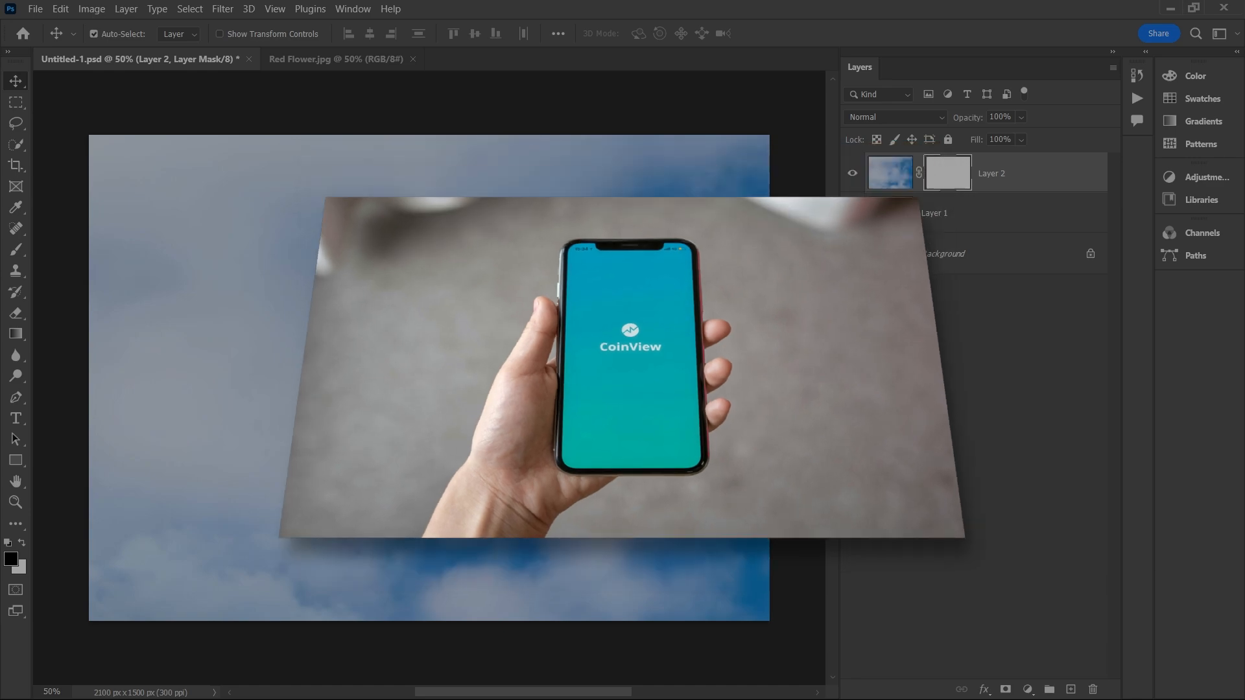
left_click(16, 292)
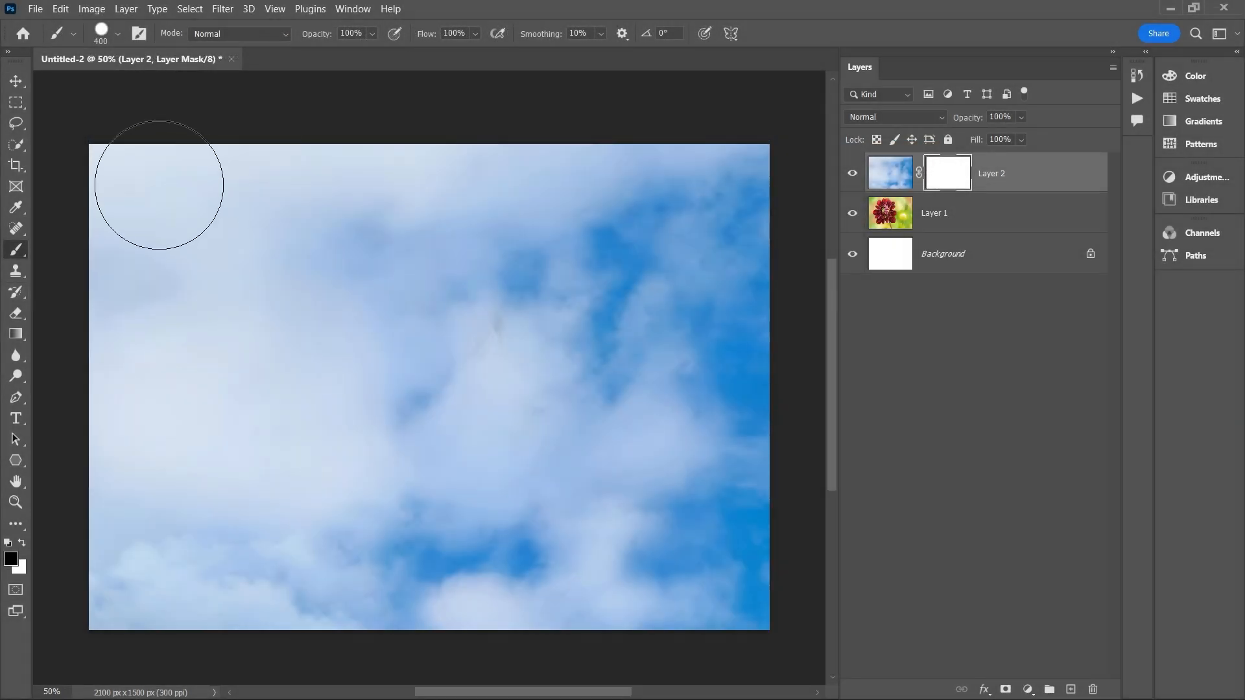
left_click_drag(100, 161, 759, 155)
left_click_drag(126, 238, 759, 241)
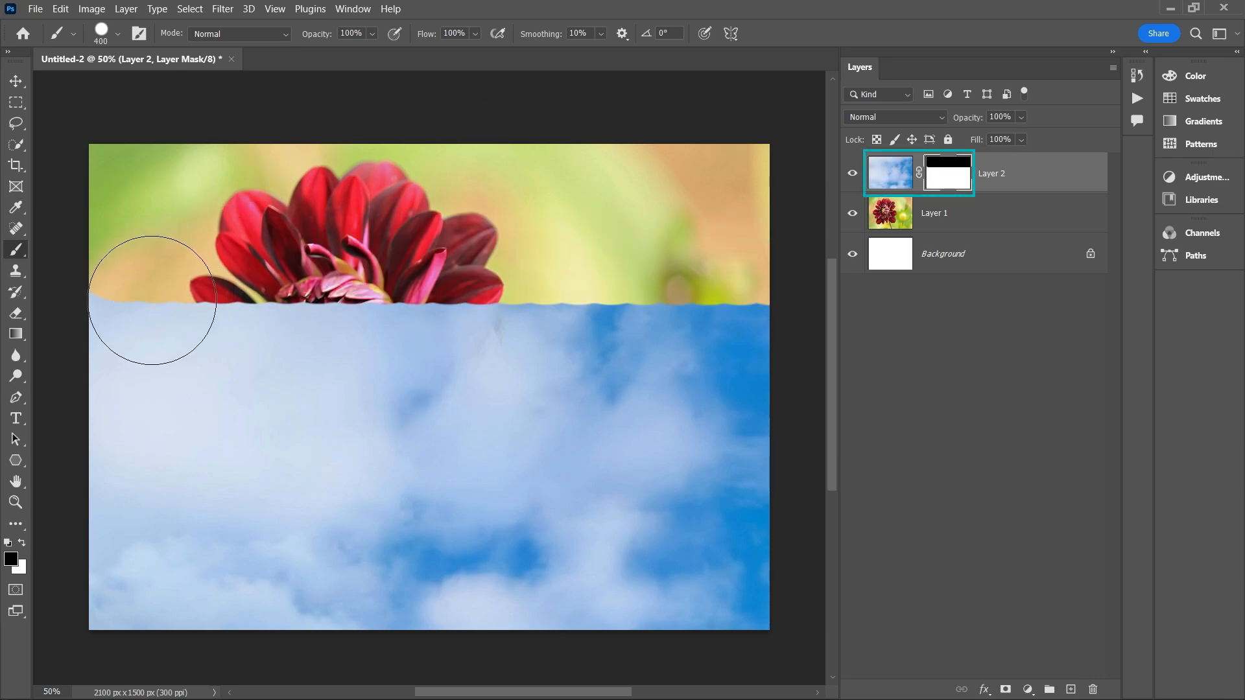
left_click_drag(127, 305, 760, 321)
left_click_drag(166, 367, 760, 372)
left_click_drag(166, 434, 760, 433)
left_click_drag(134, 494, 760, 506)
mouse_move(103, 577)
left_mouse_down()
mouse_move(167, 578)
mouse_move(98, 519)
left_mouse_up()
Step: Paint white strokes across the Layer 2 mask to bring the sky back over the flower
key("x")
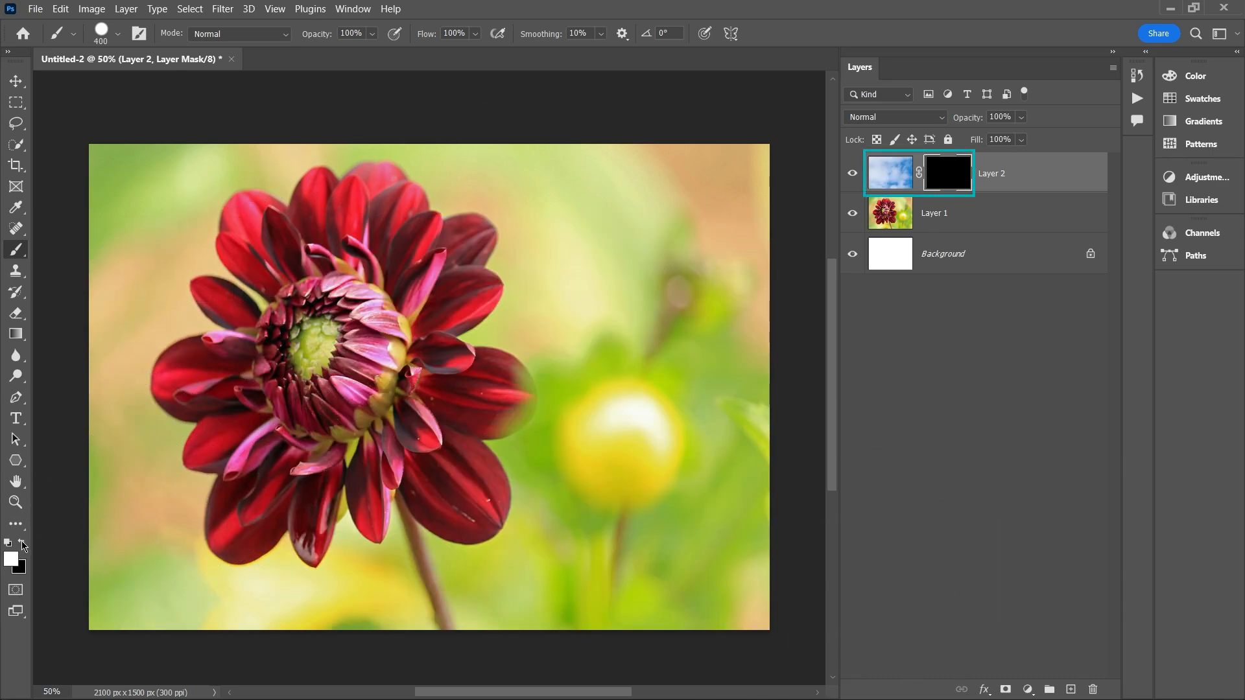
left_click_drag(88, 197, 697, 221)
left_click_drag(199, 271, 674, 279)
left_click_drag(149, 312, 609, 369)
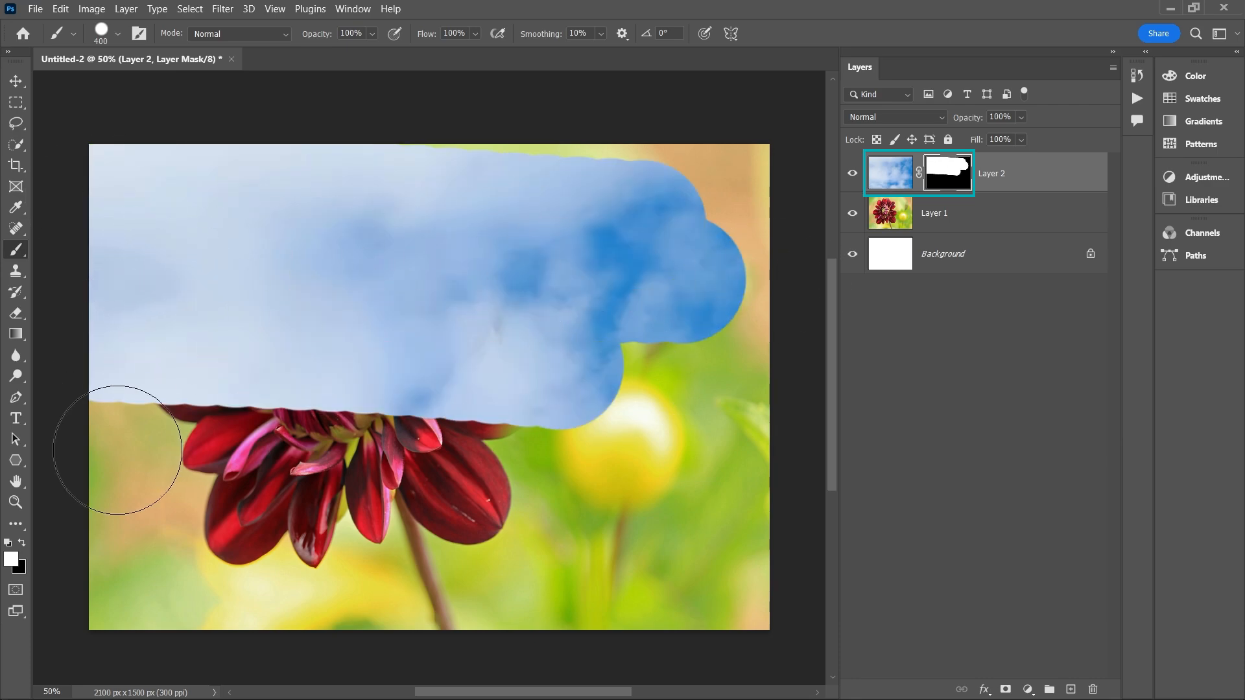
left_click_drag(118, 451, 603, 487)
mouse_move(150, 524)
left_mouse_down()
mouse_move(195, 571)
mouse_move(756, 509)
mouse_move(768, 640)
mouse_move(493, 432)
left_mouse_up()
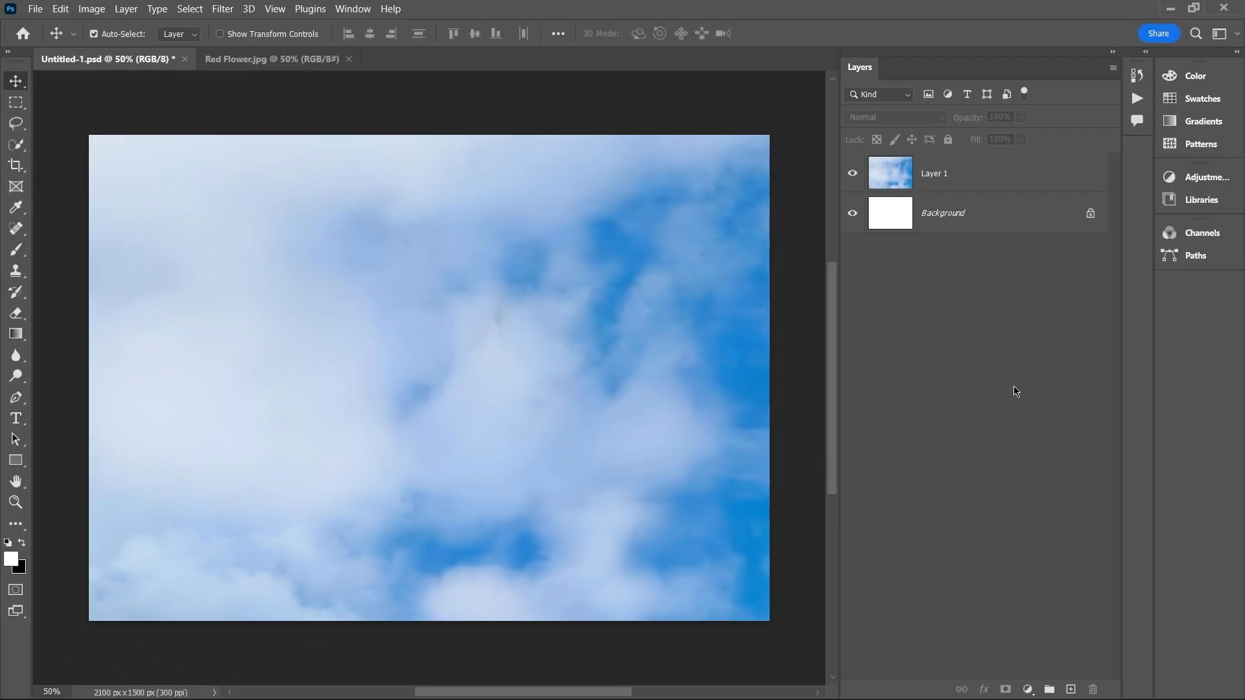
Step: Convert Layer 1 to a smart object, and rasterize it back into a regular pixel layer
right_click(999, 167)
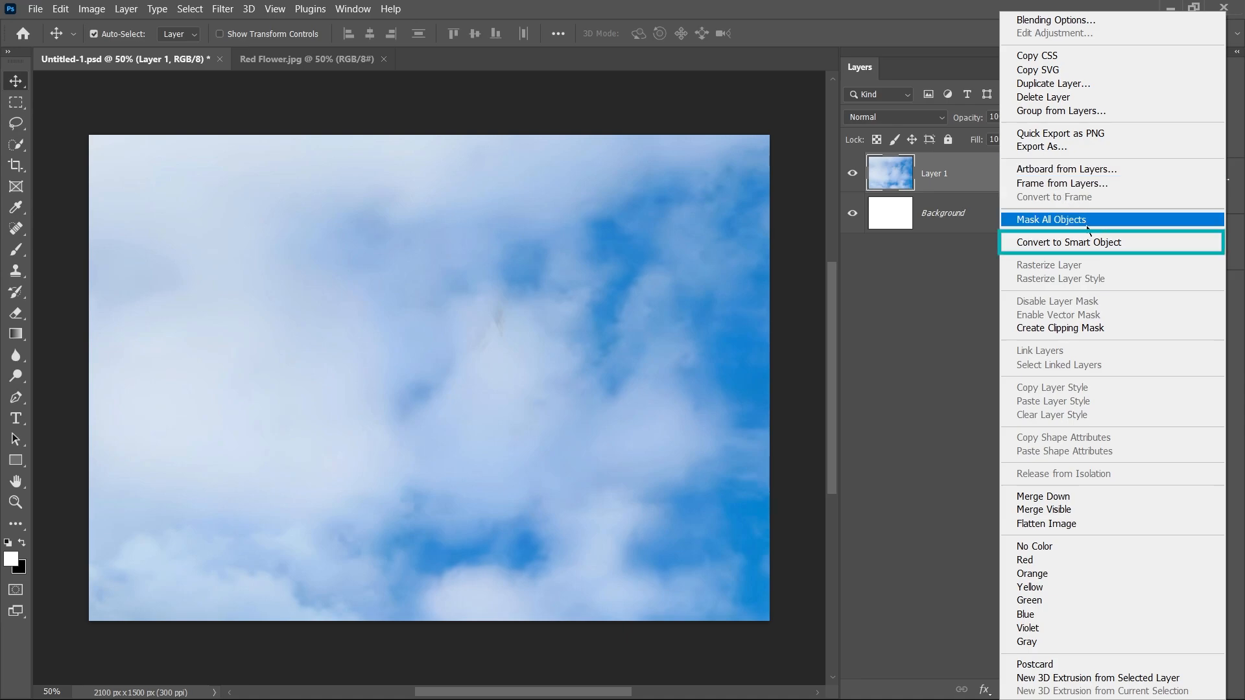
left_click(1133, 244)
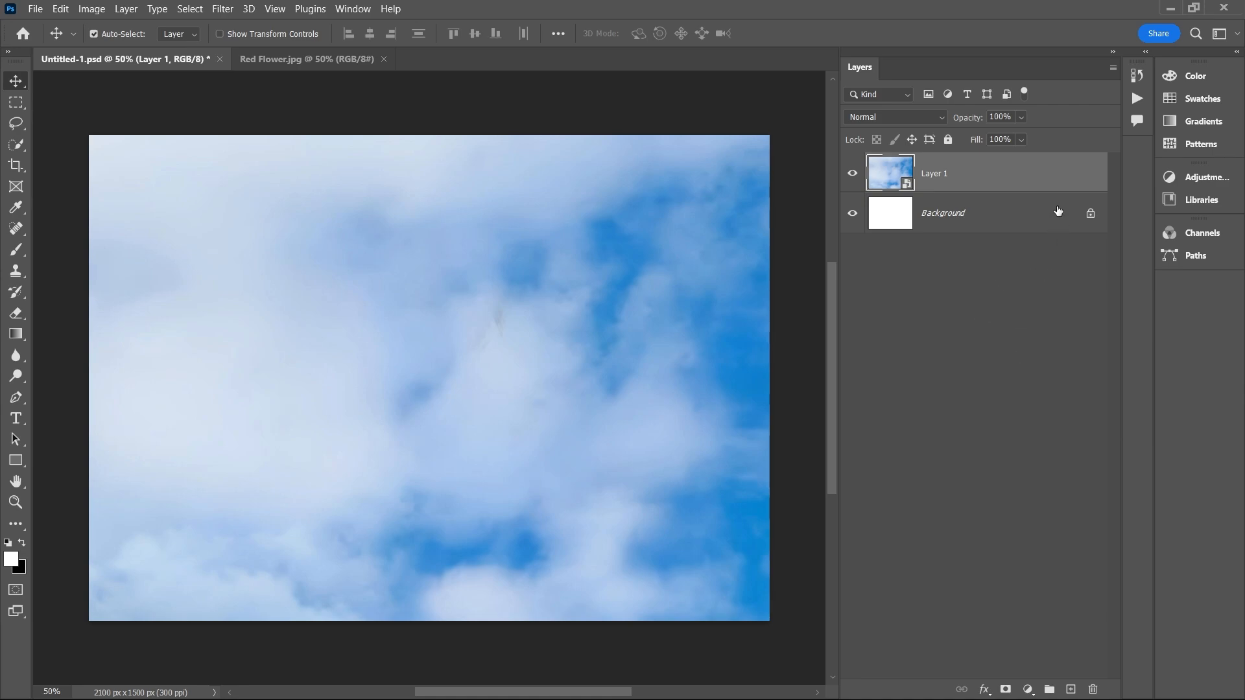
right_click(1021, 181)
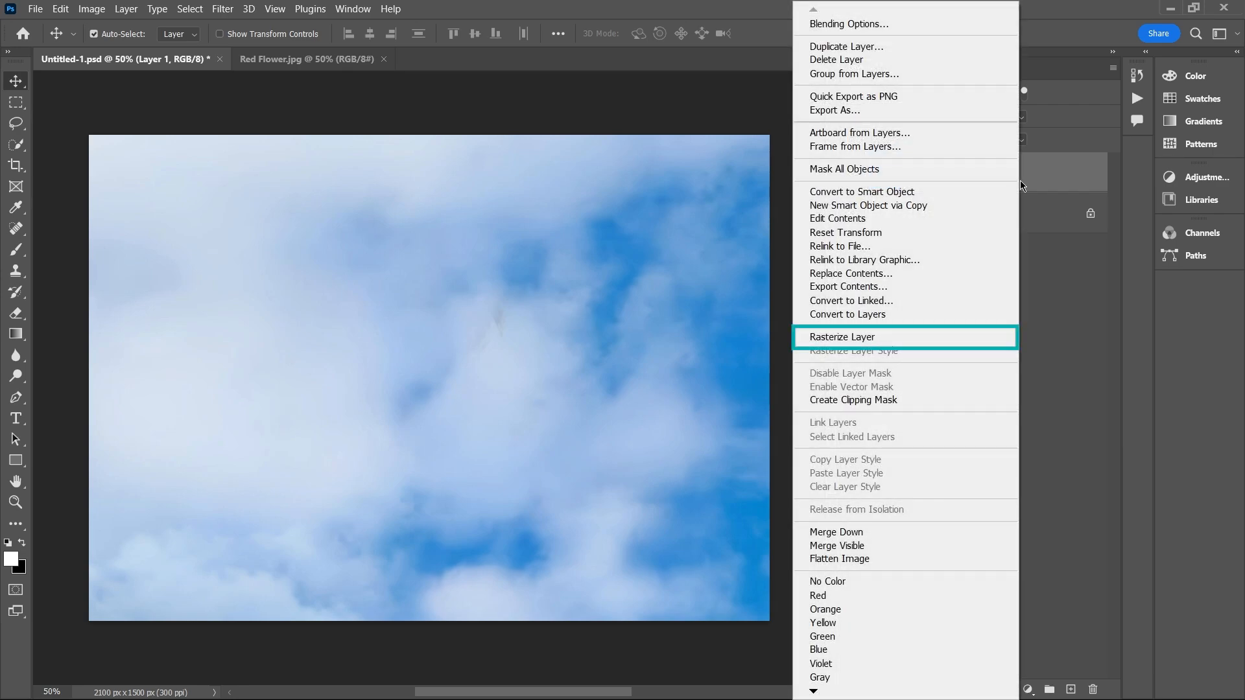
left_click(918, 334)
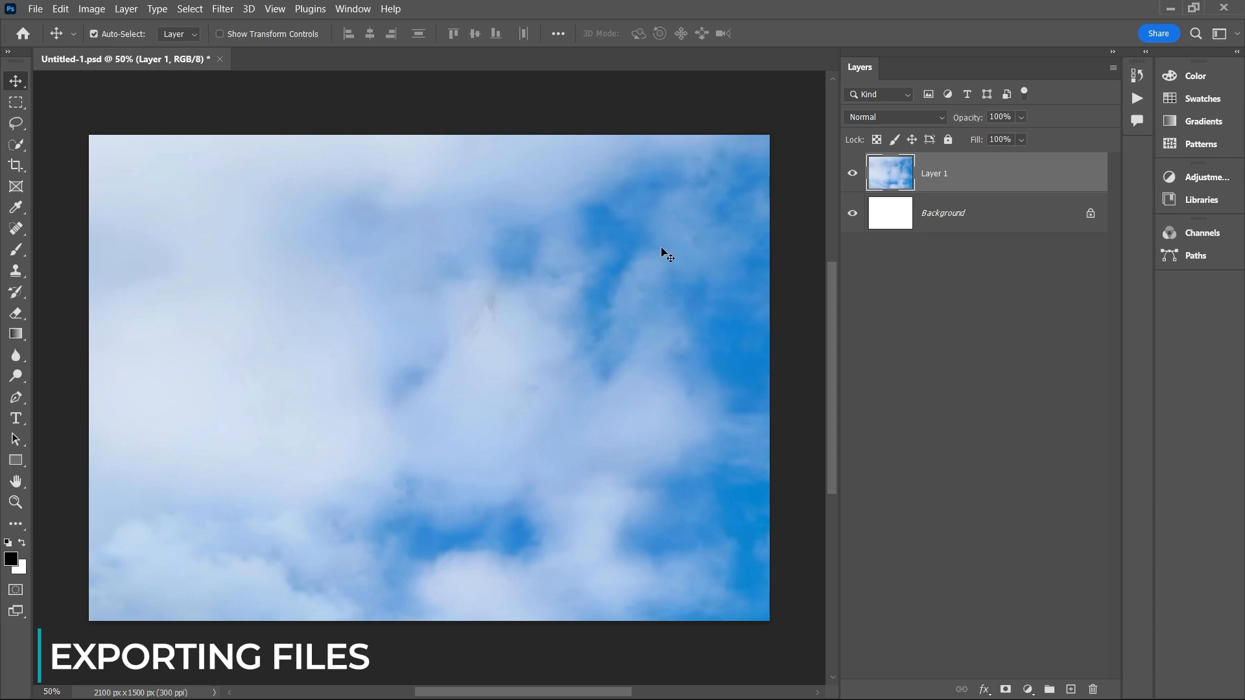
Step: Open the Save As dialog for the sky document
left_click(36, 9)
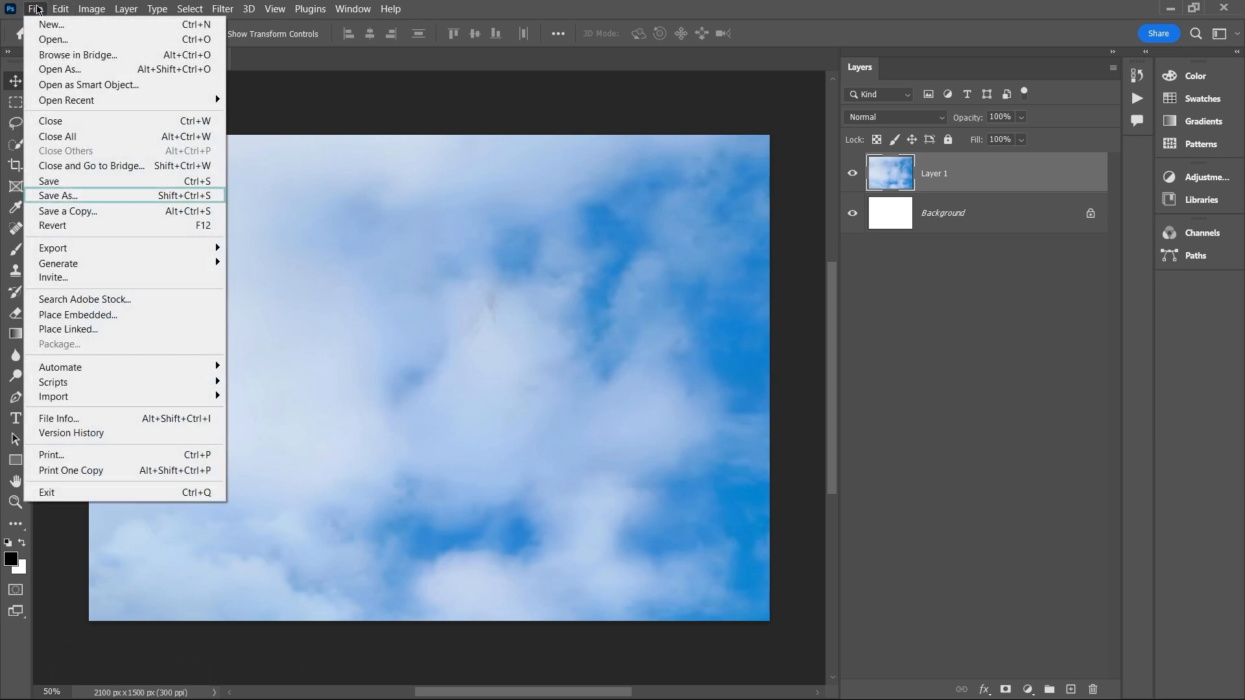
left_click(99, 201)
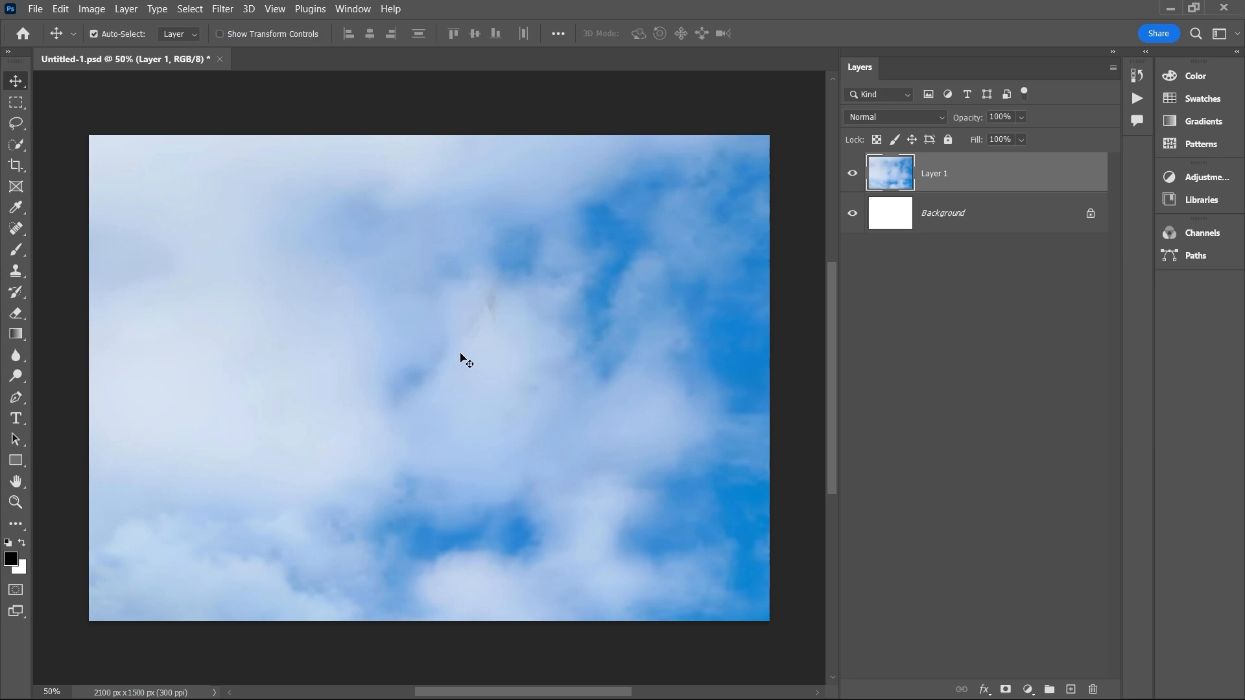
Step: Open the Export As dialog for the sky document and choose JPG as the file format
left_click(35, 8)
mouse_move(36, 252)
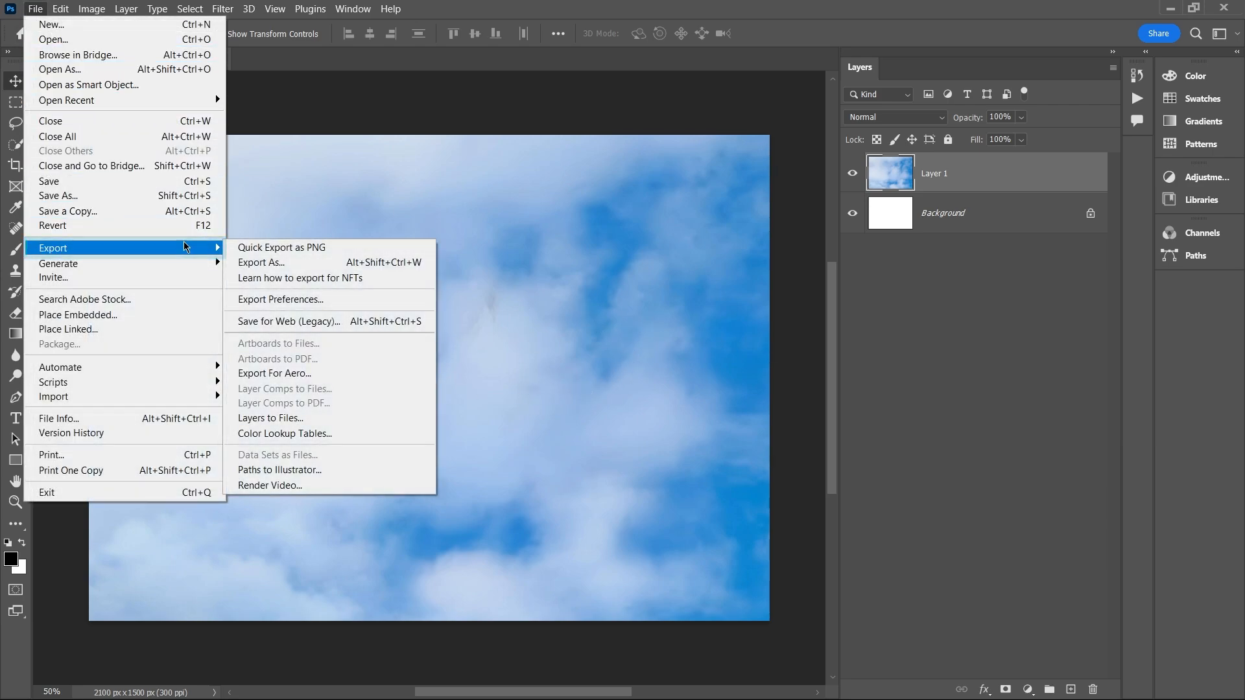
left_click(310, 267)
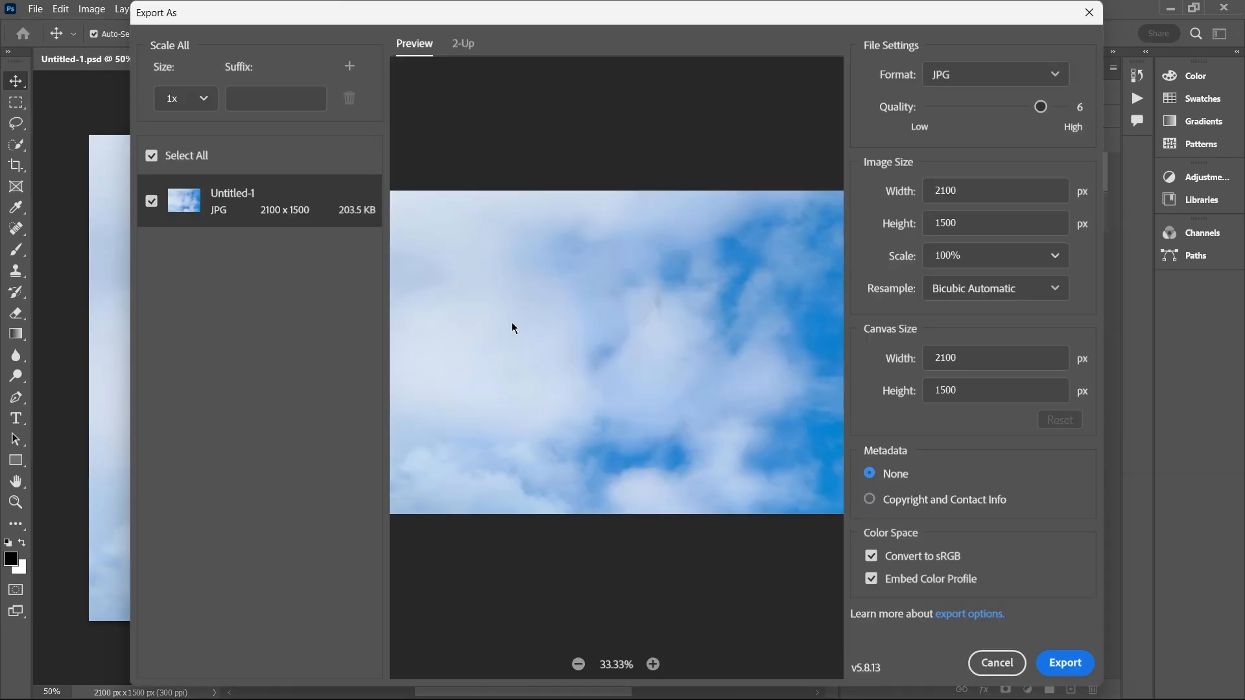
left_click(1054, 77)
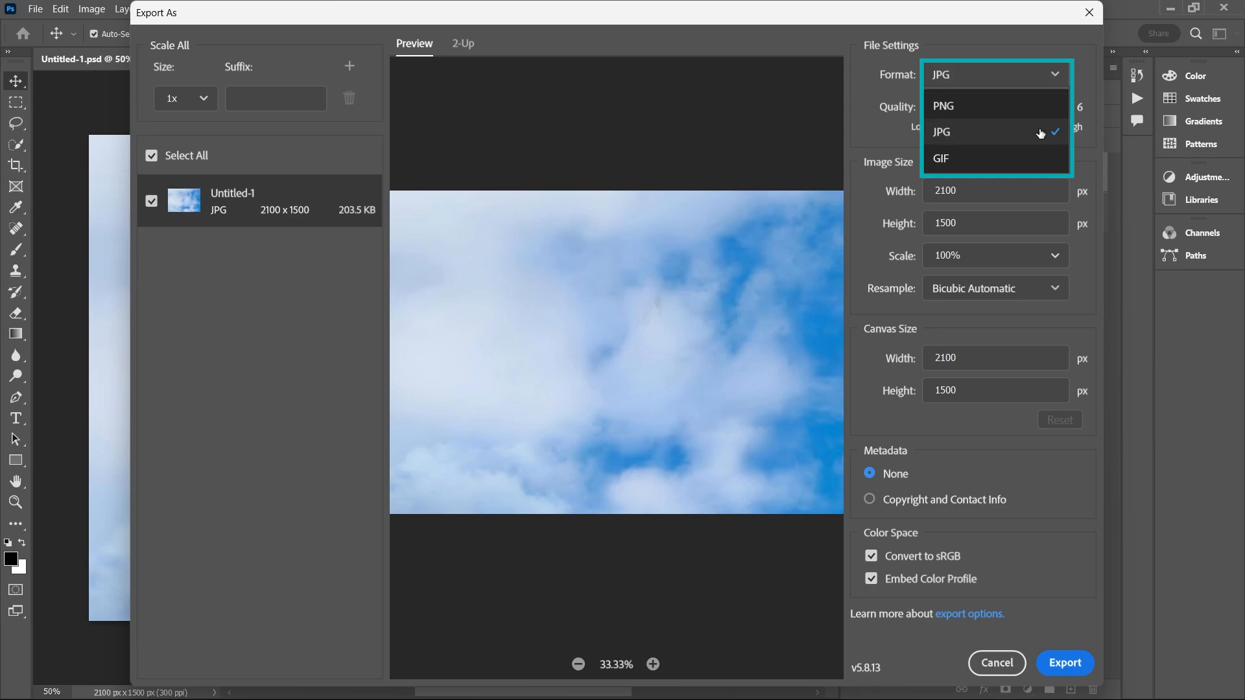
left_click(1012, 133)
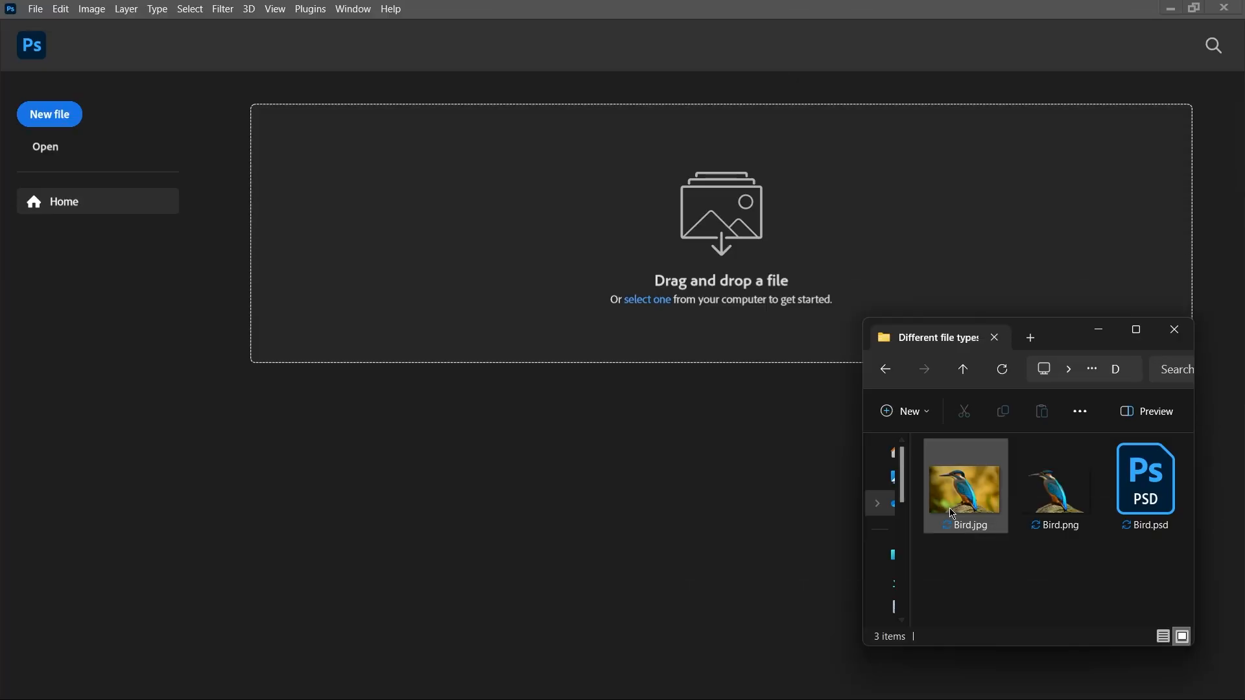
Step: Open Bird.jpg and Bird.png from the file folder, and shift the cut-out bird in Bird.png slightly upward
left_click_drag(955, 513, 662, 254)
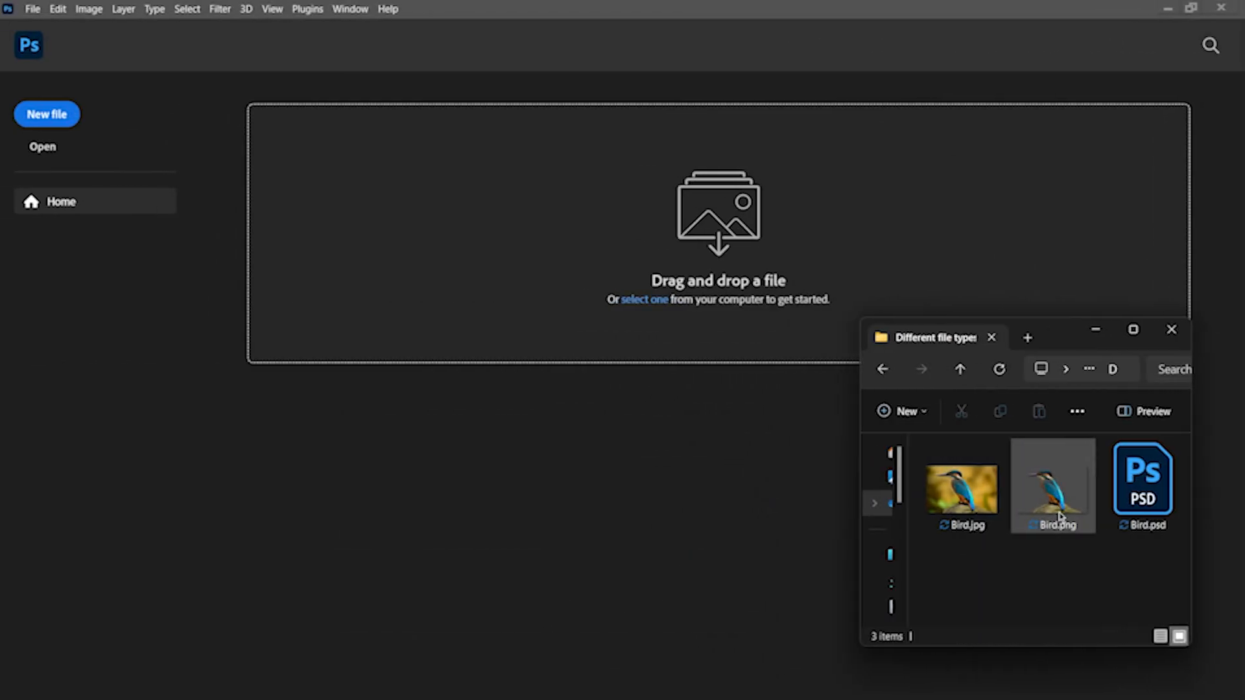
left_click_drag(1052, 513, 634, 308)
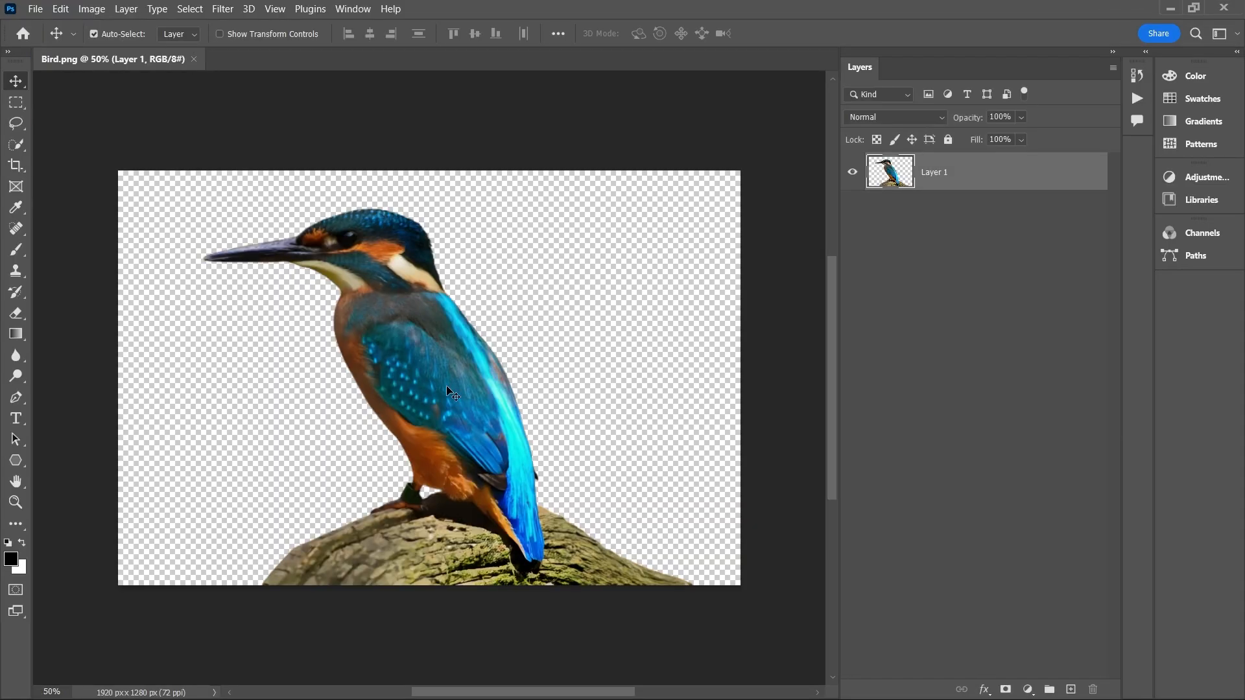
left_click_drag(465, 375, 464, 348)
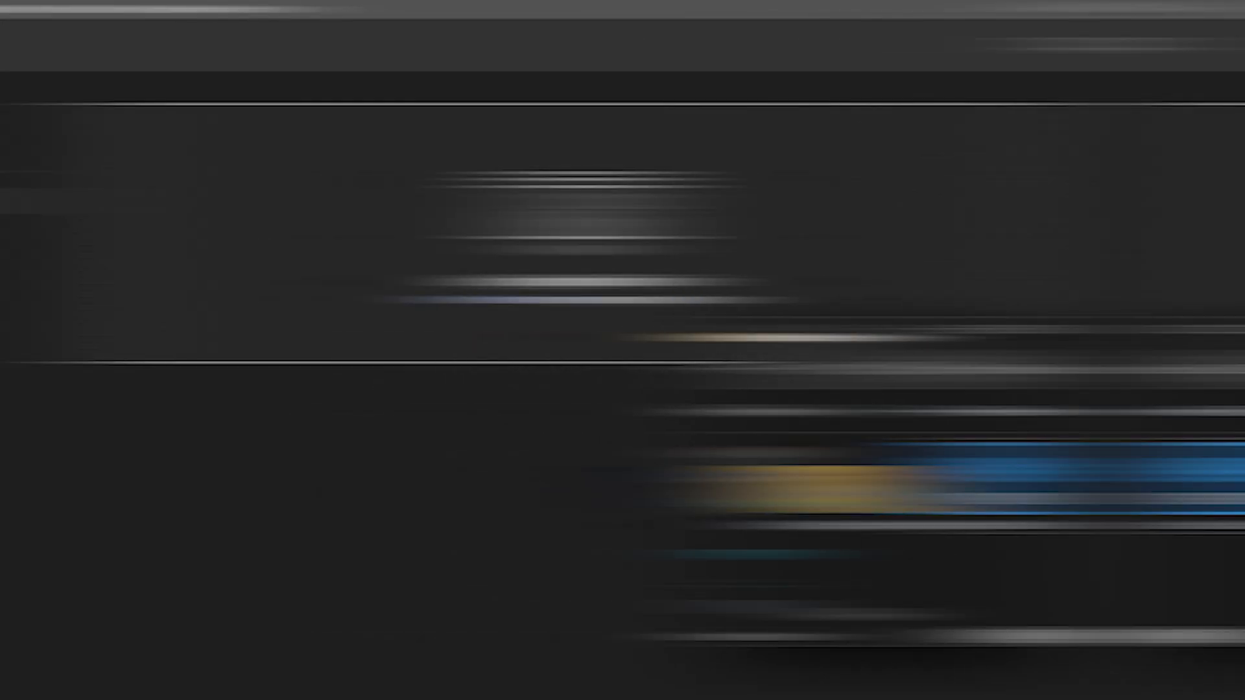
Step: Open Bird.psd from the file folder and select its BIRD text layer, followed by its Bird image layer
left_click_drag(1147, 493, 660, 303)
left_click(972, 211)
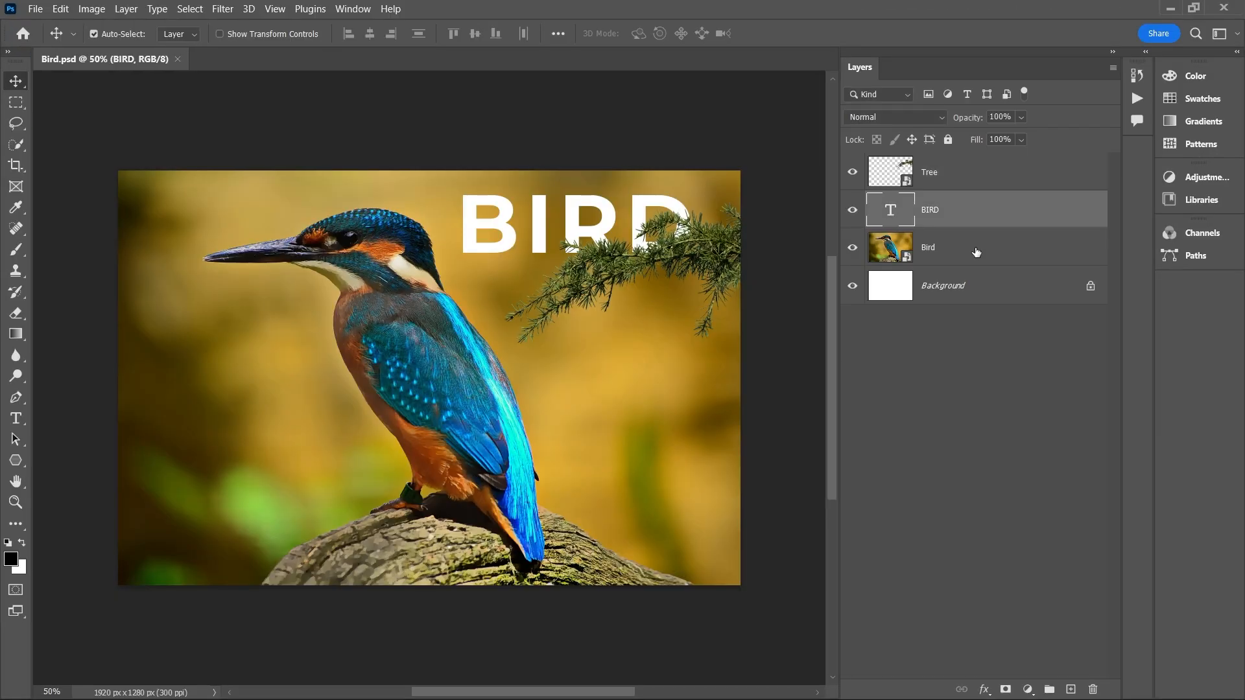
left_click(972, 249)
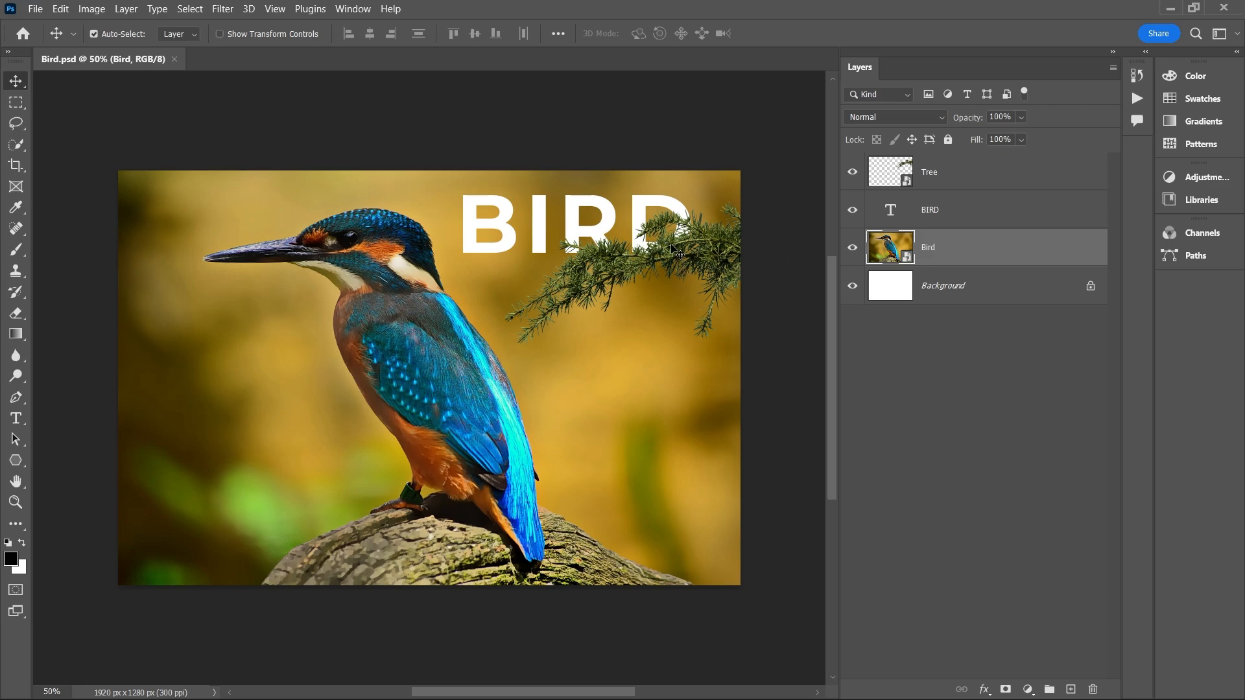
Step: Move the tree branch and the BIRD text slightly on the Bird.psd canvas as separate layers
left_click(675, 252)
mouse_move(675, 252)
left_mouse_down()
mouse_move(668, 259)
mouse_move(681, 239)
left_mouse_up()
mouse_move(564, 205)
left_mouse_down()
mouse_move(626, 202)
mouse_move(473, 205)
mouse_move(582, 205)
left_mouse_up()
left_click_drag(659, 245, 660, 266)
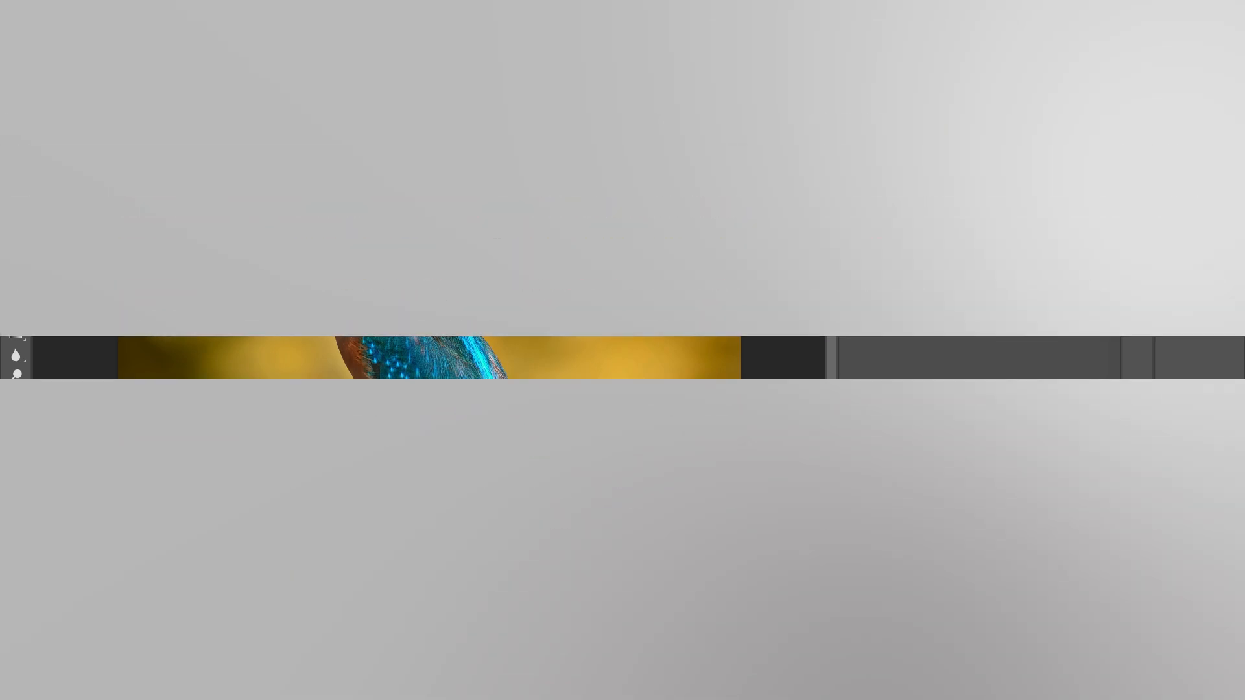